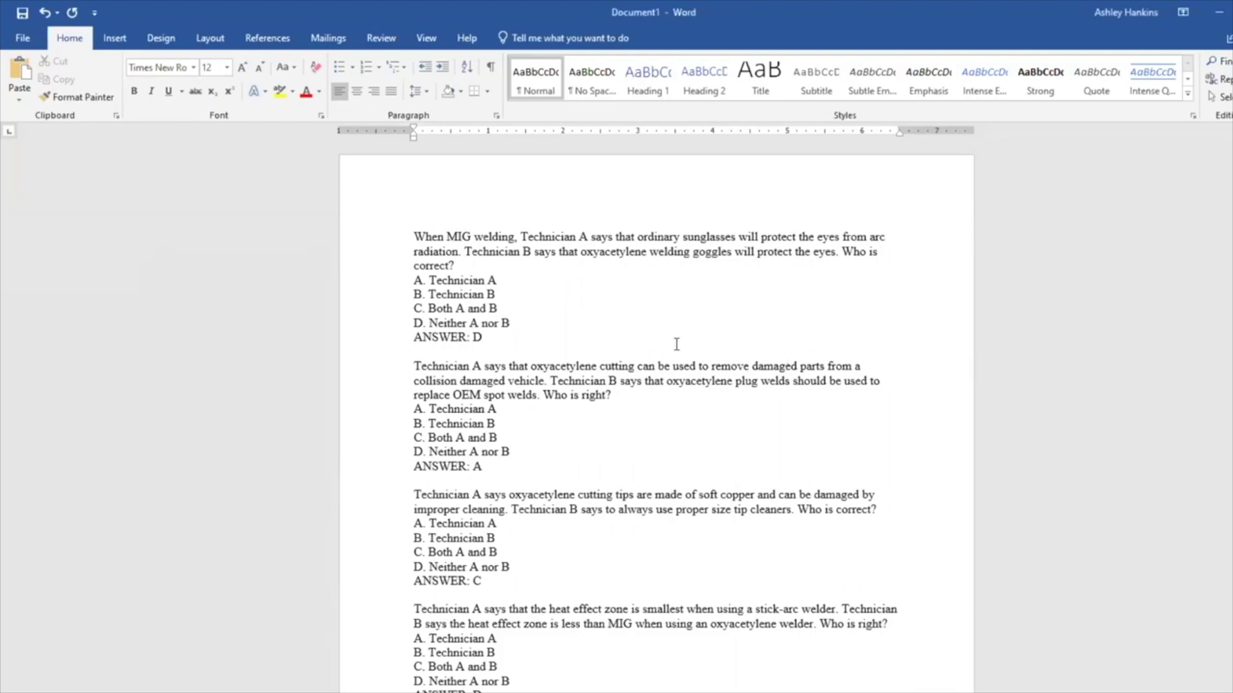
Examine how the first question is laid out: question text, lettered choices A to D, and the ANSWER line.
drag(413, 232, 480, 262)
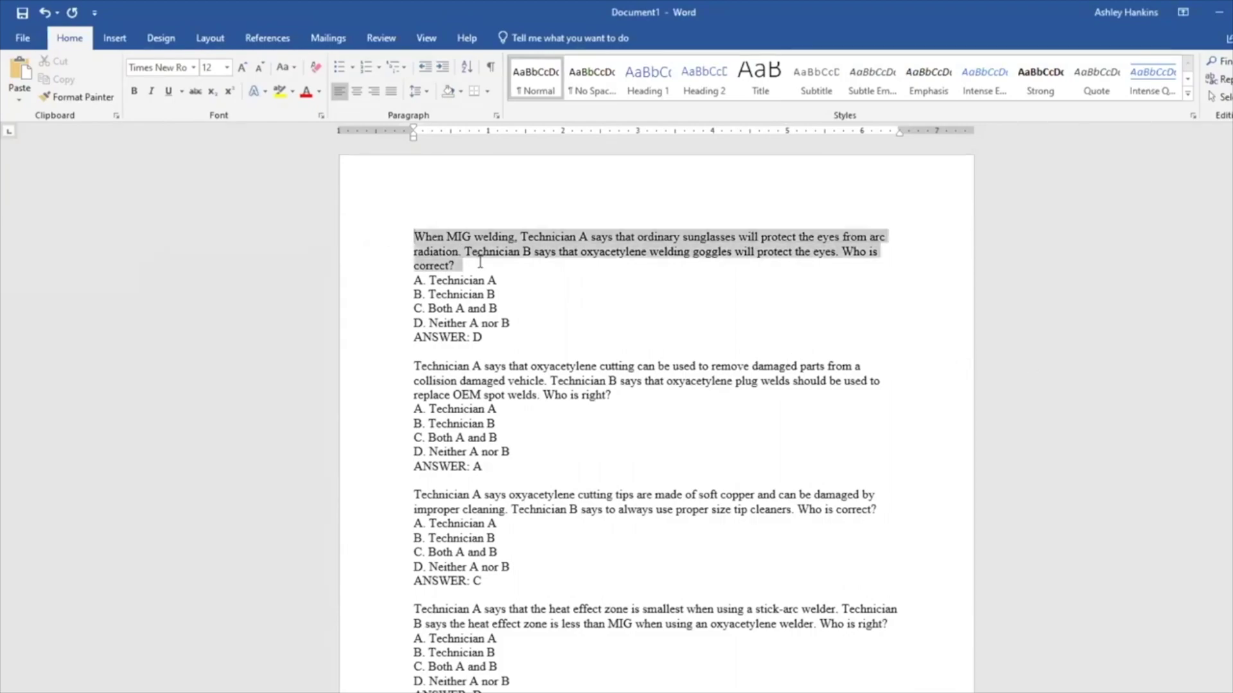
drag(415, 281, 520, 320)
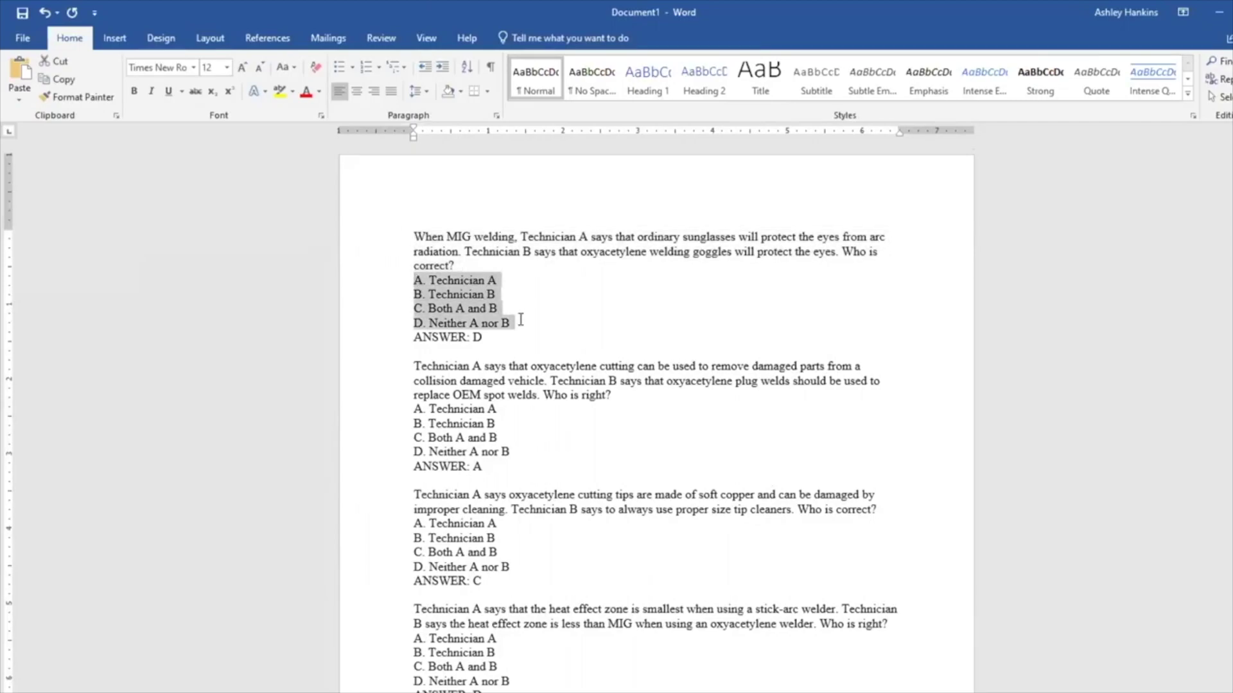
drag(413, 337, 487, 334)
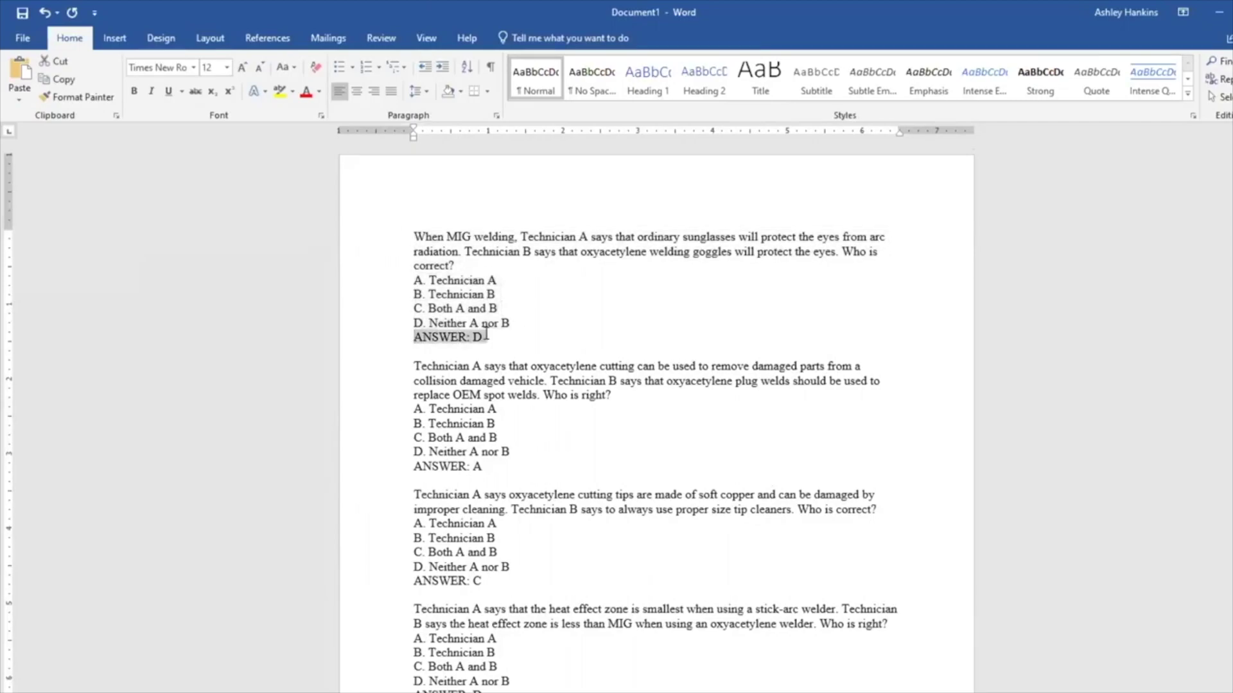
key(Right)
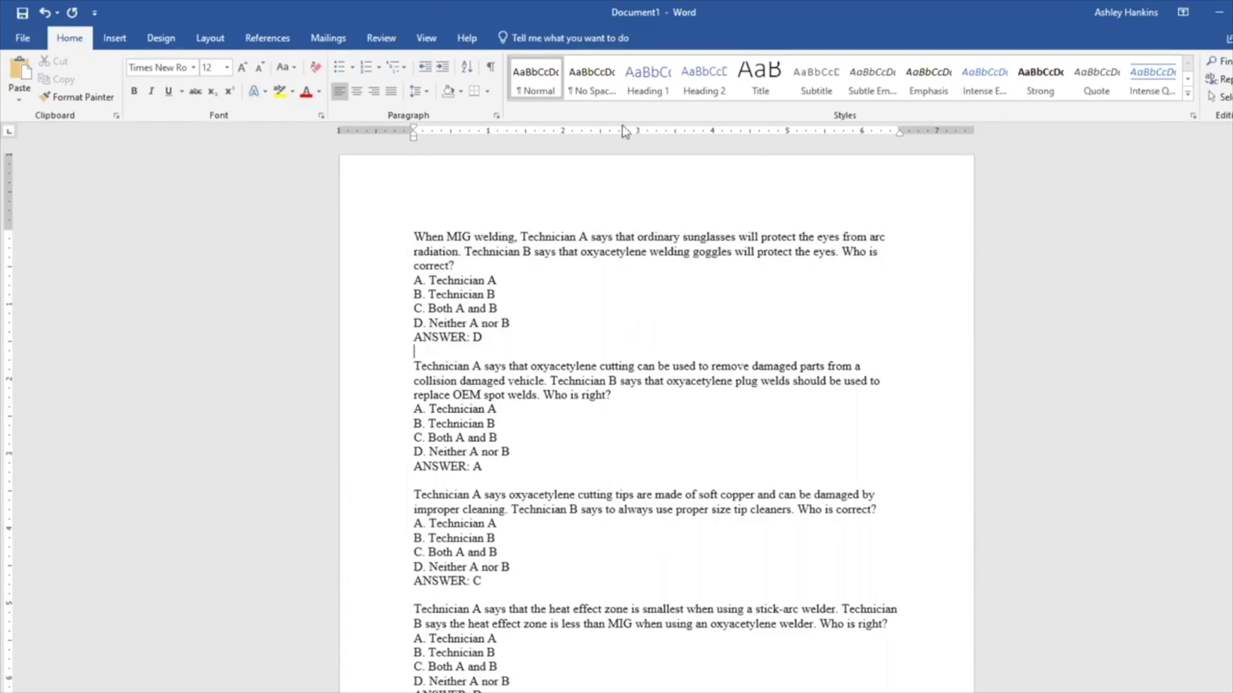
Save the document in the Auto Body folder as a plain text file named Welding Final, using Windows (Default) encoding.
click(21, 37)
click(29, 191)
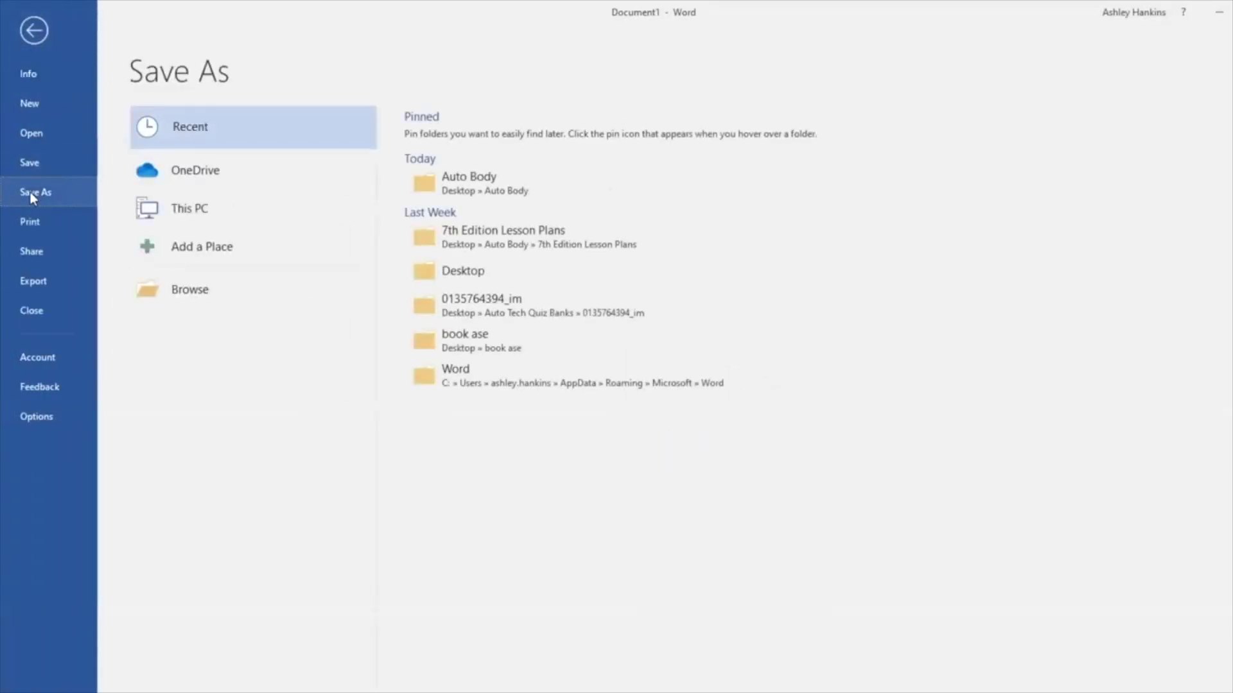
click(475, 189)
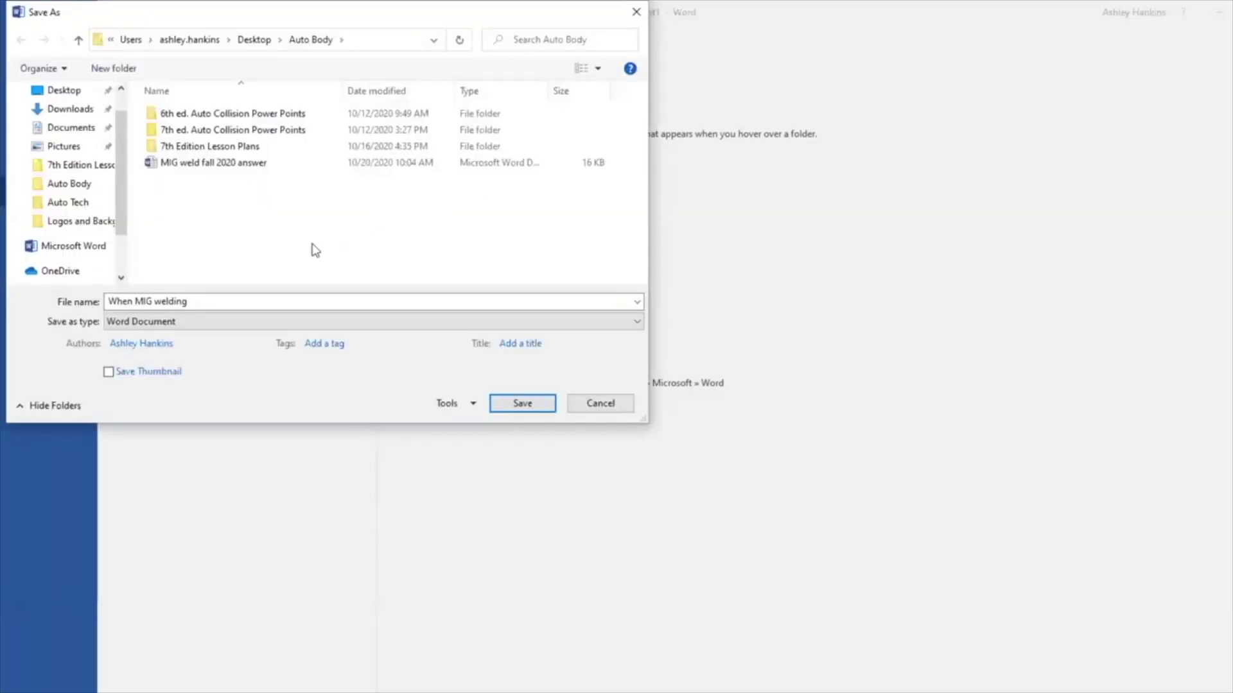
click(247, 325)
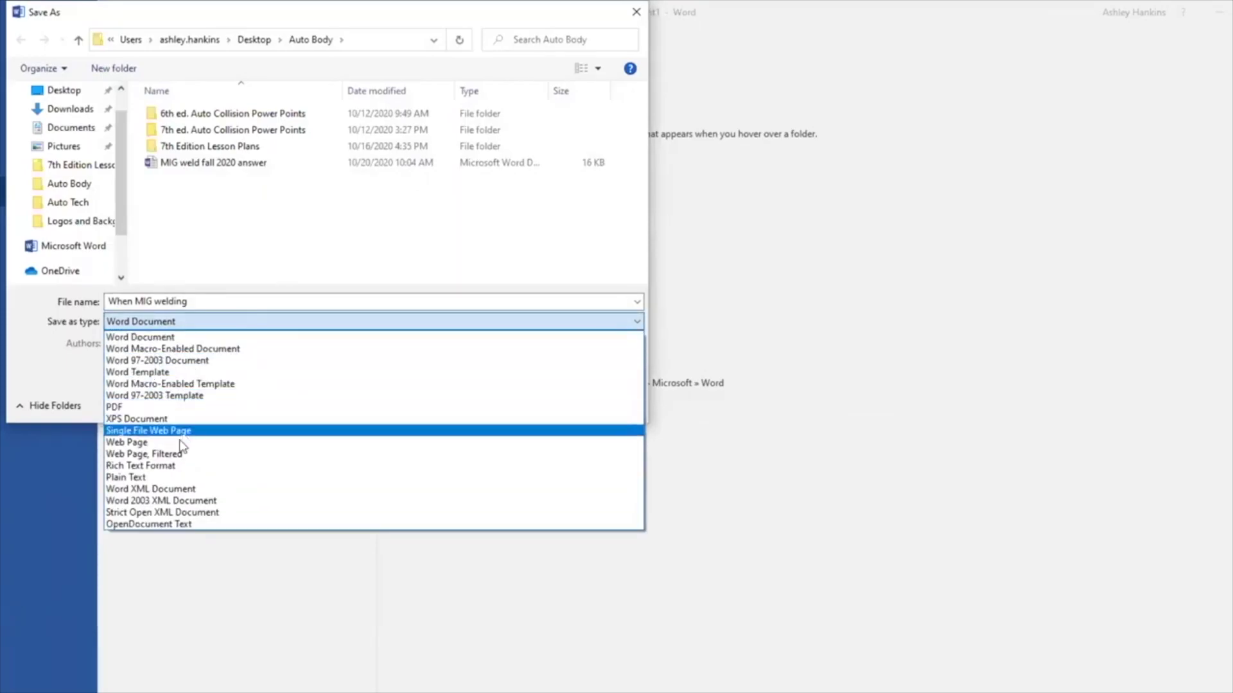
click(170, 479)
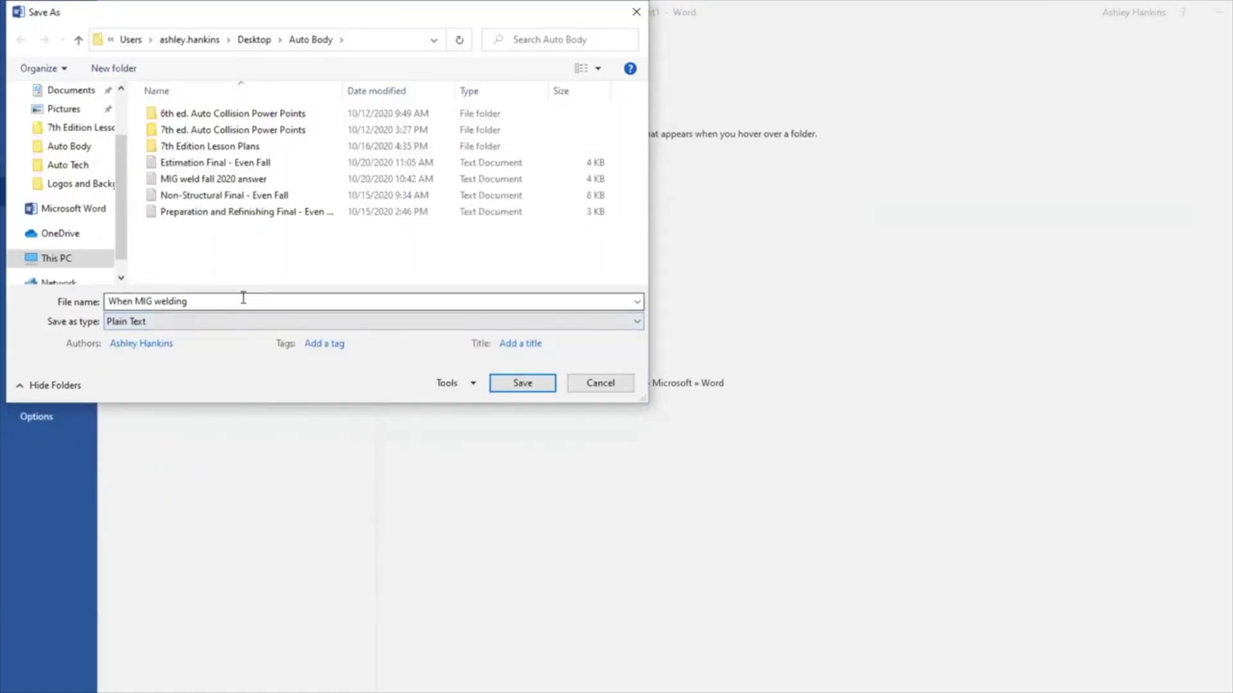
click(244, 298)
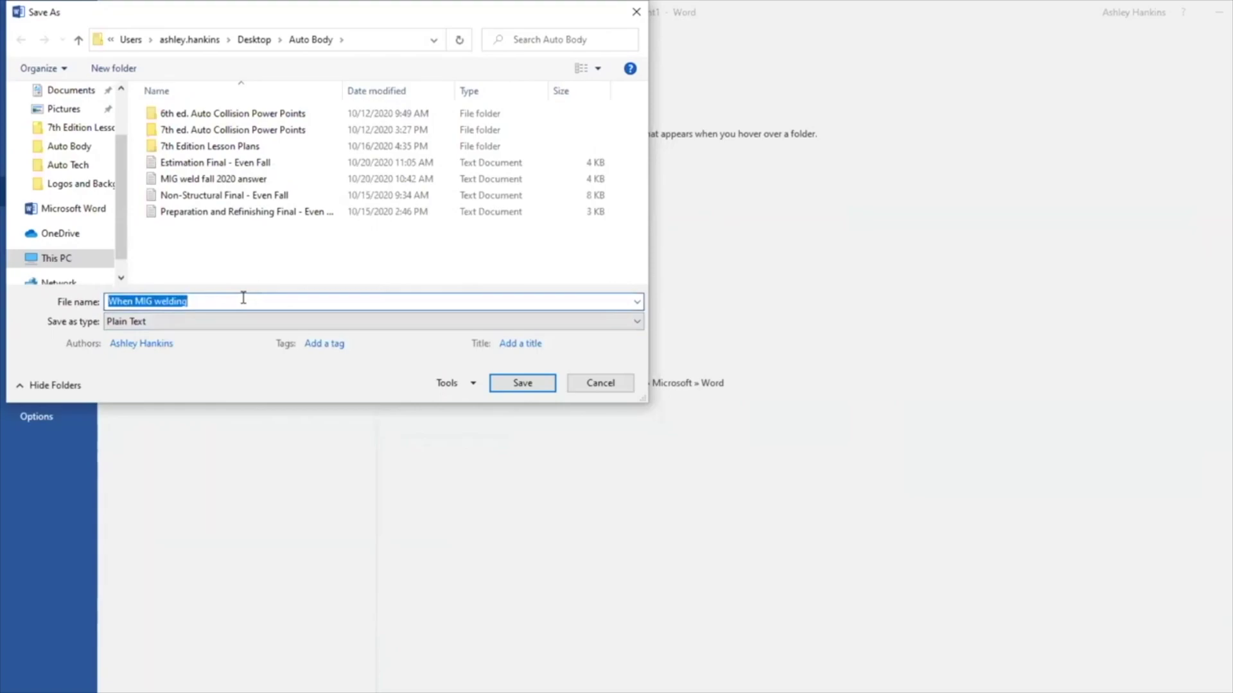
text(Weldi)
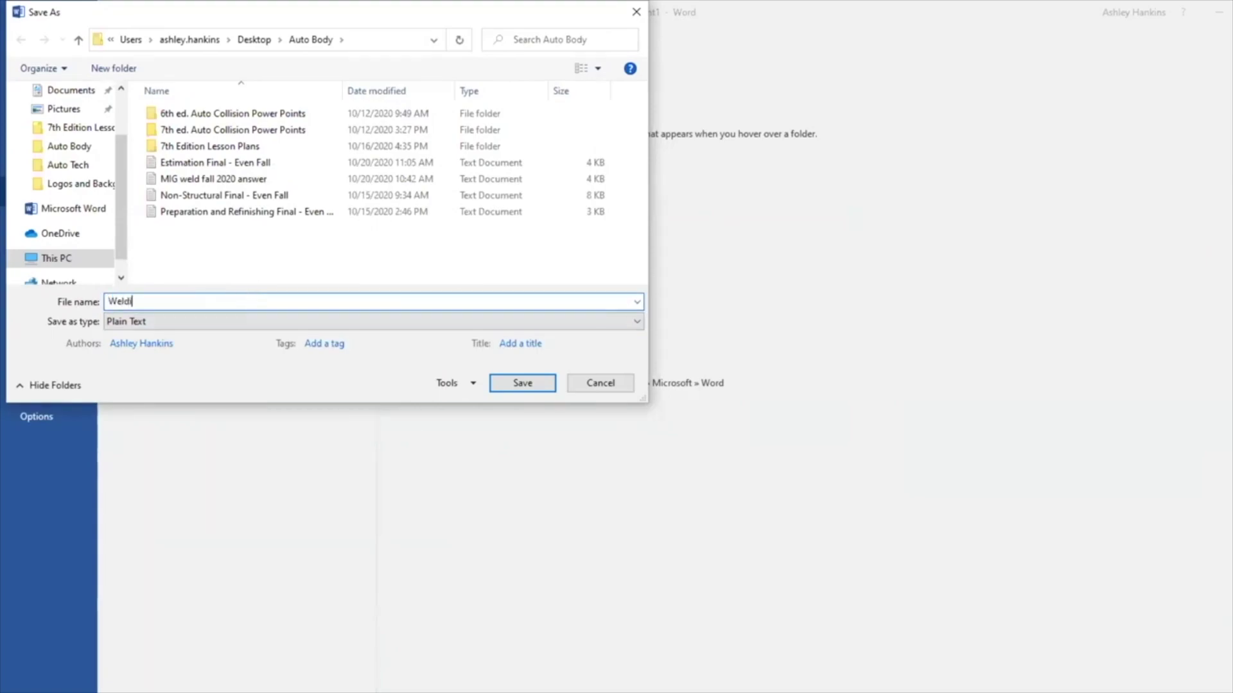
text(ng Final)
click(514, 383)
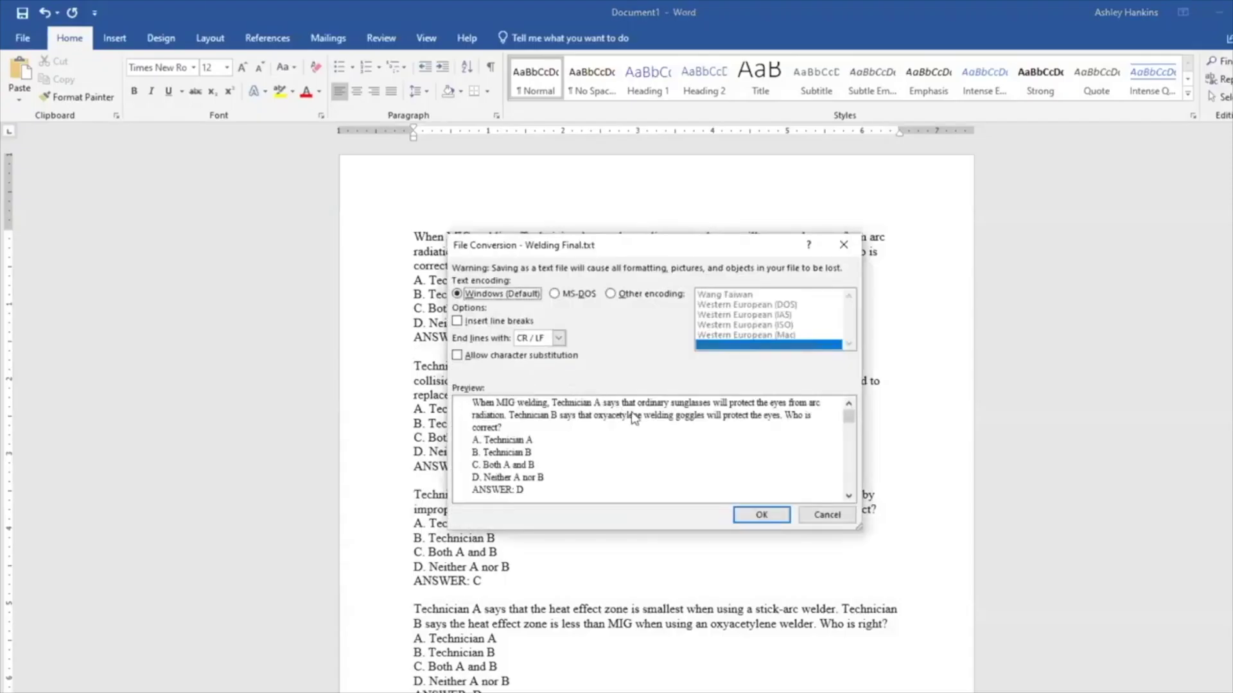
click(772, 516)
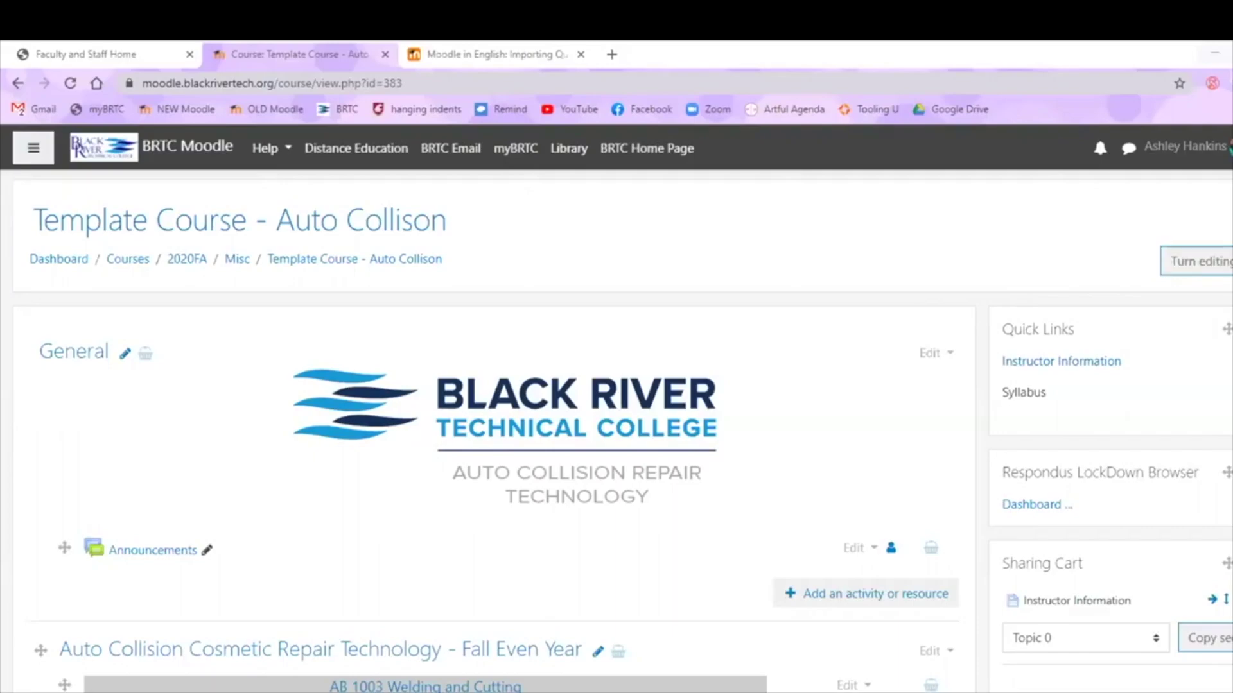
Open the question bank categories of the Template Course - Auto Collison in Moodle.
click(1227, 261)
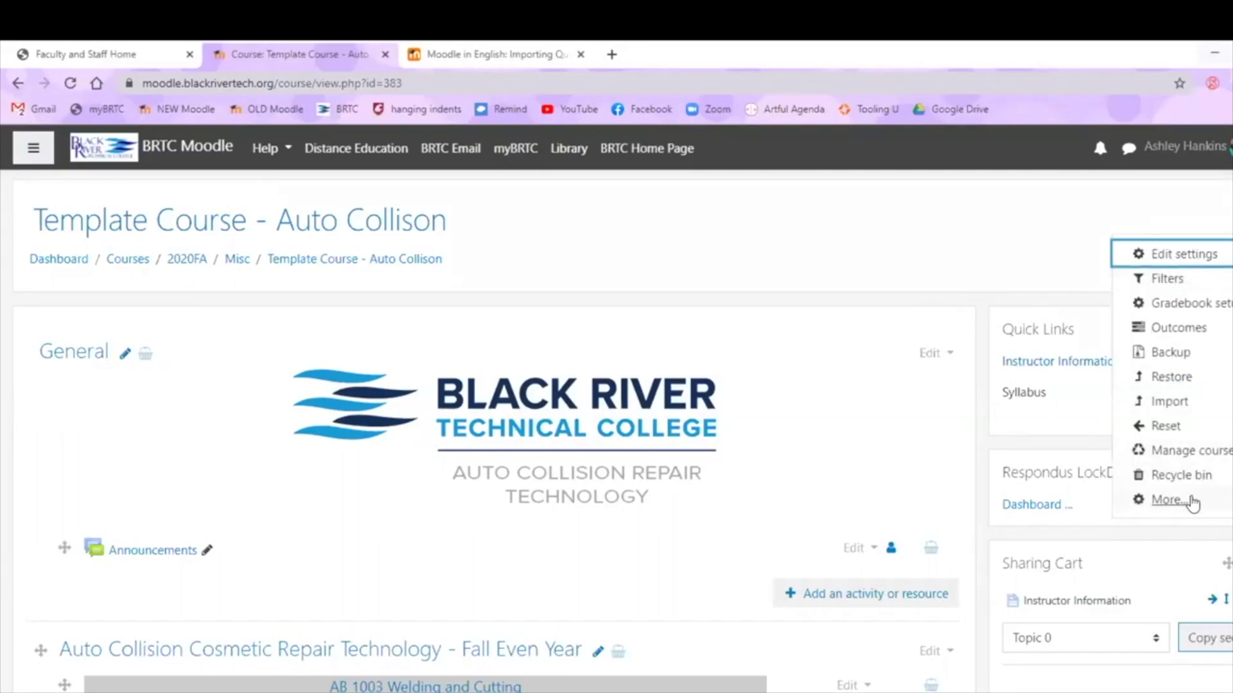
click(1188, 501)
scroll(784, 473, down, 3)
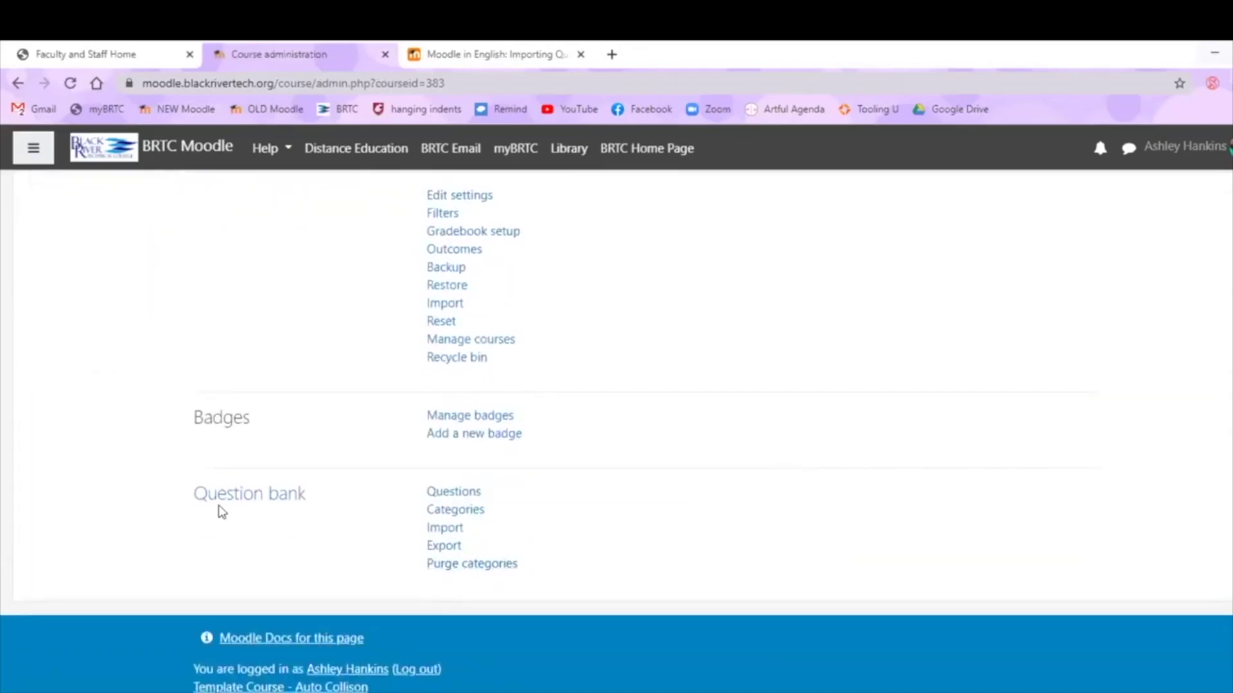
click(222, 500)
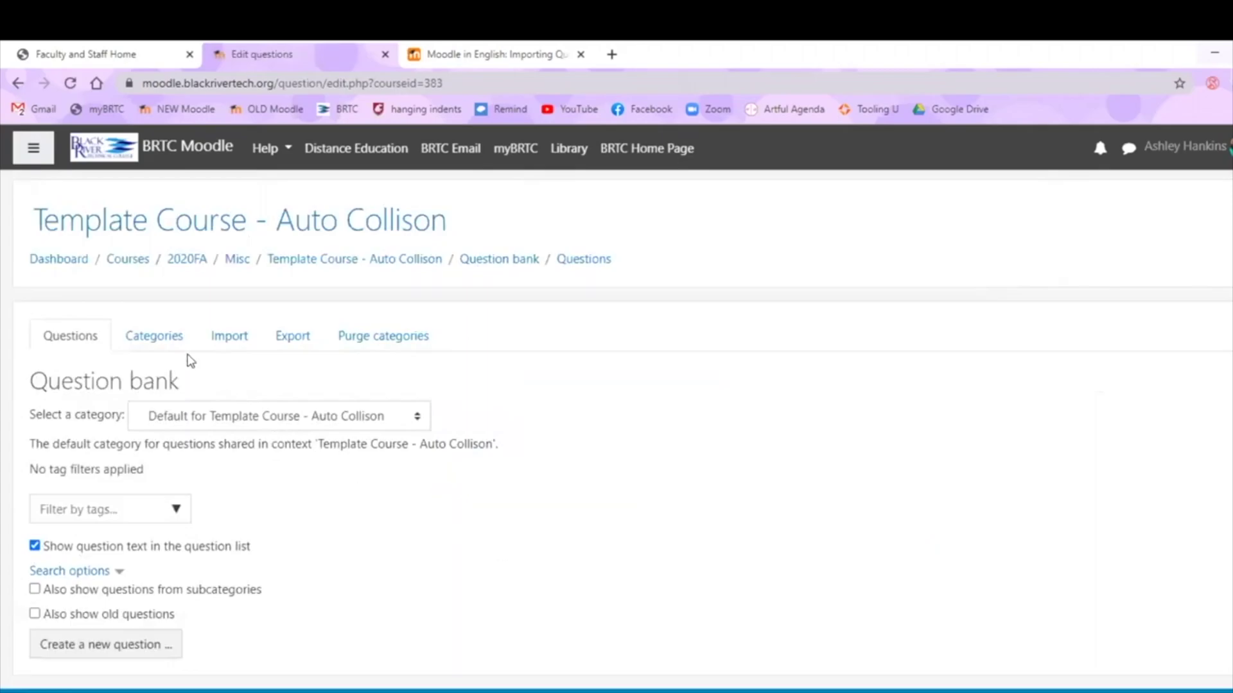
click(169, 342)
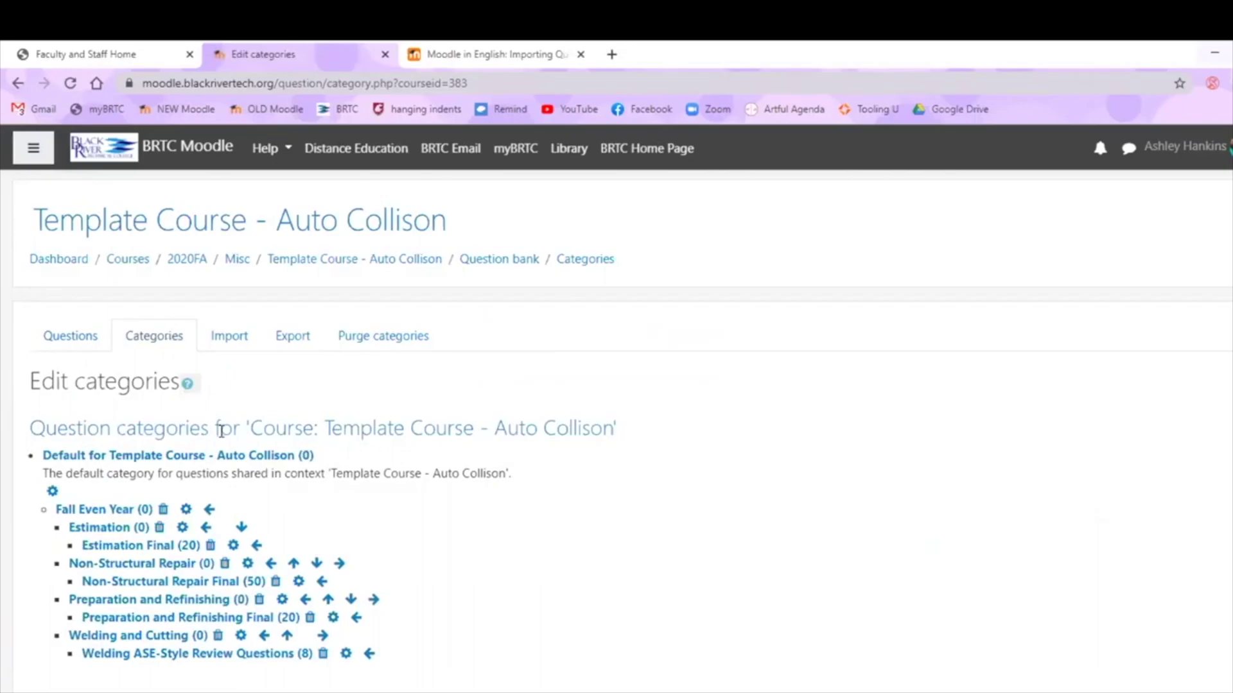
Add a question category named Welding Final under the parent category Welding and Cutting.
scroll(232, 446, down, 3)
scroll(232, 450, down, 1)
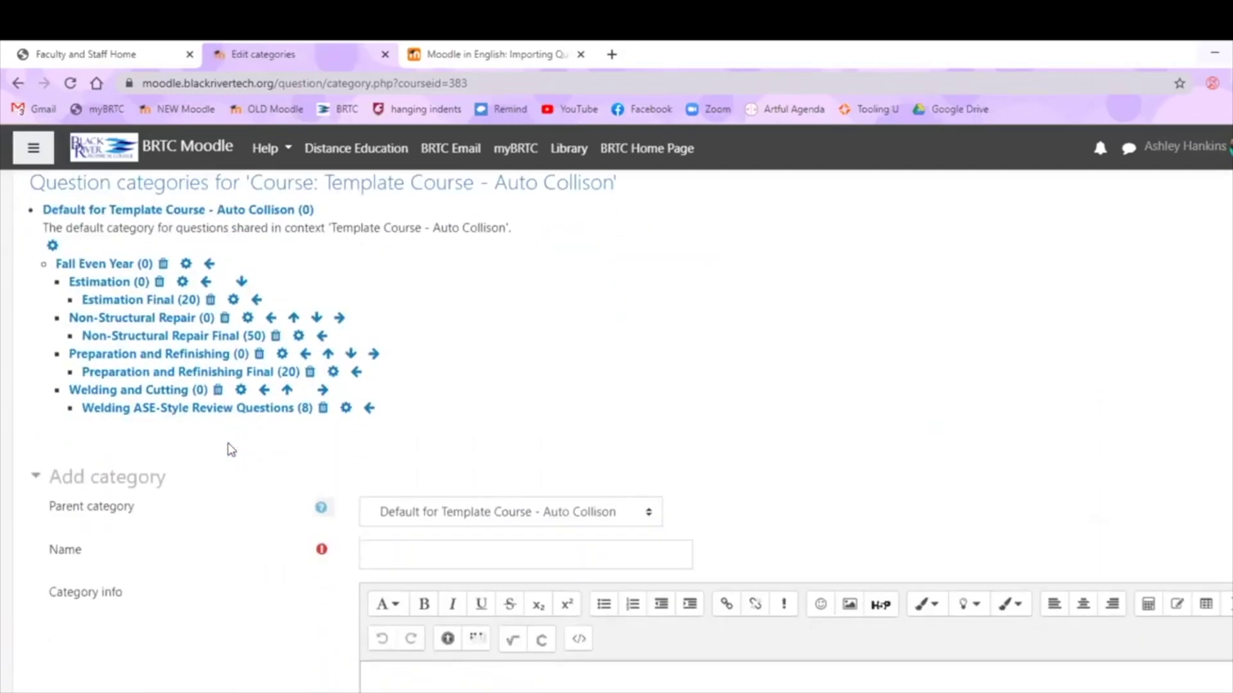
click(429, 514)
click(470, 692)
click(449, 551)
text(Welding Final)
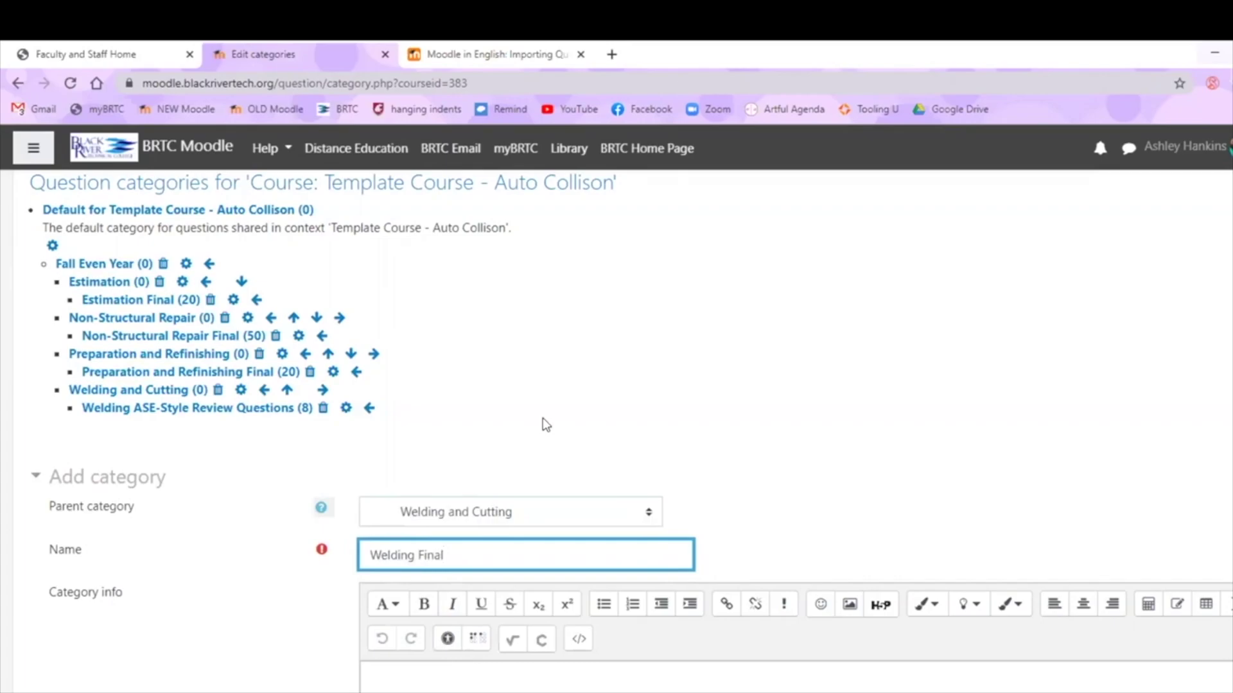
scroll(546, 425, down, 5)
click(413, 583)
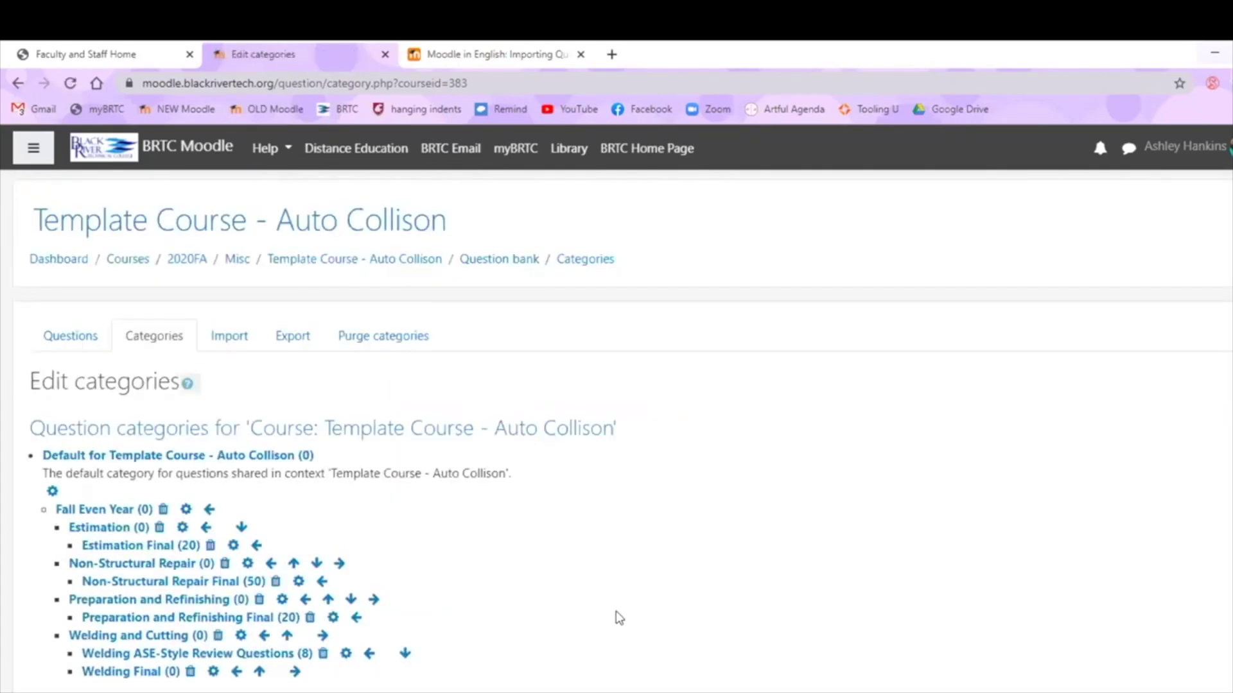
Set up a question import in Aiken format with Welding Final as the import category.
click(70, 335)
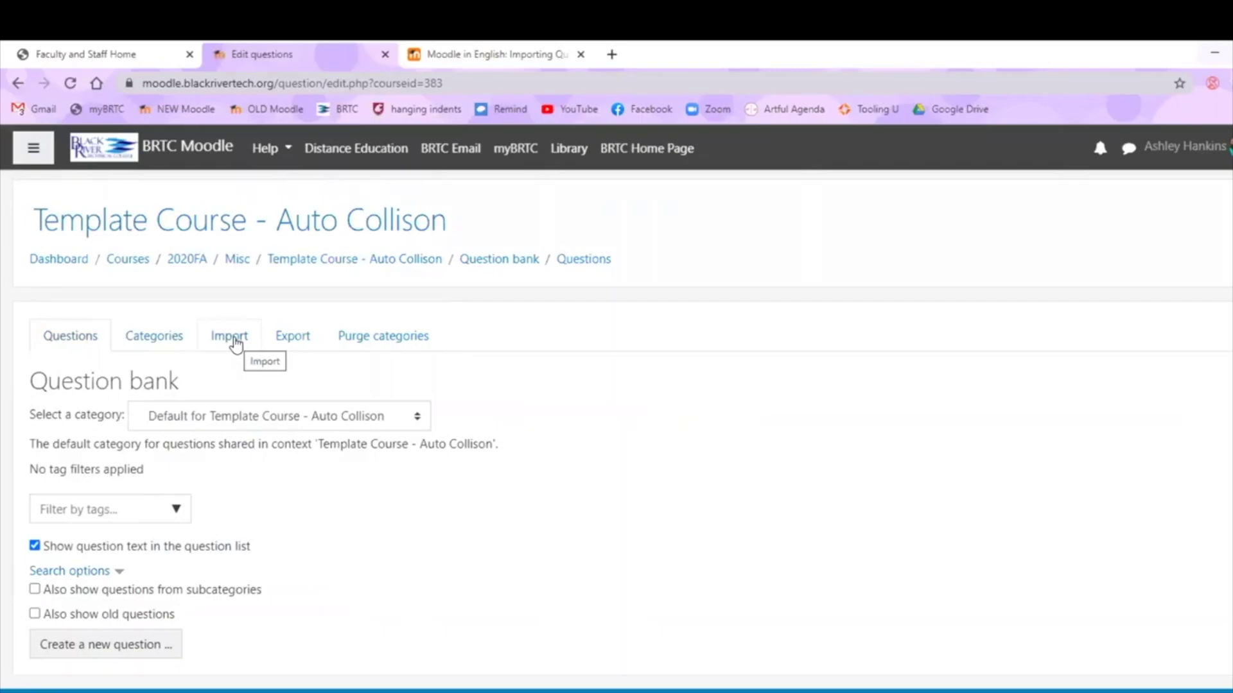
click(234, 342)
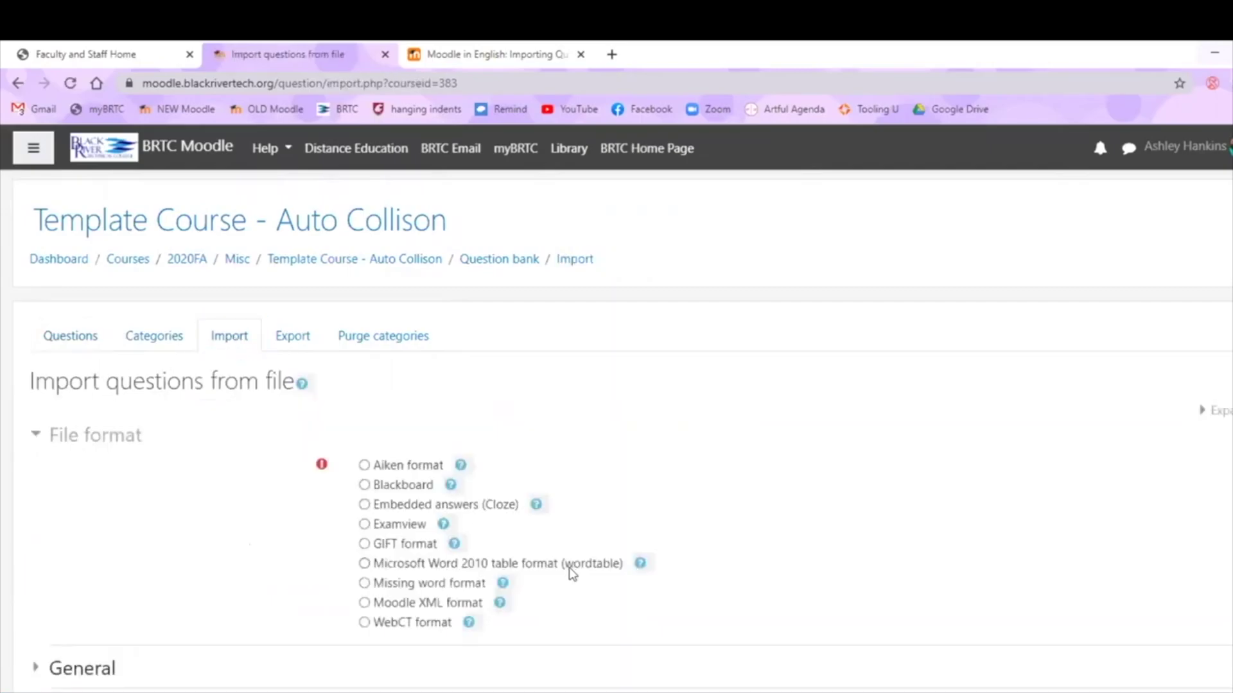
click(432, 469)
scroll(661, 496, down, 3)
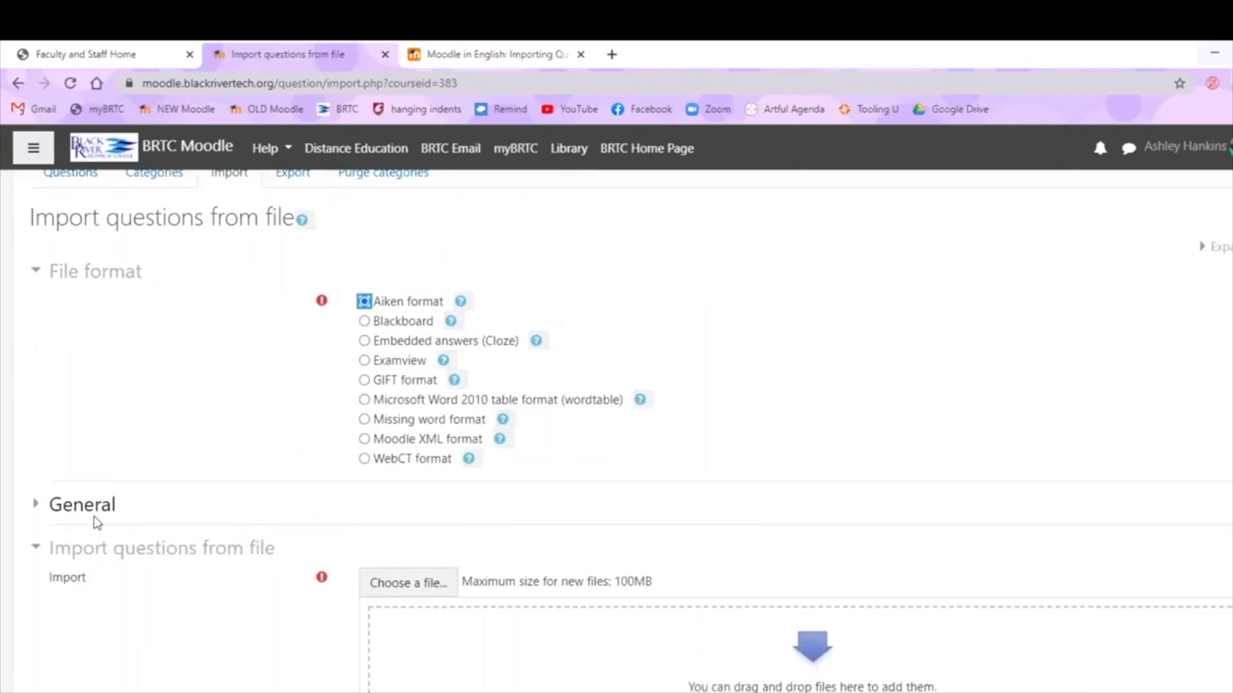
click(91, 512)
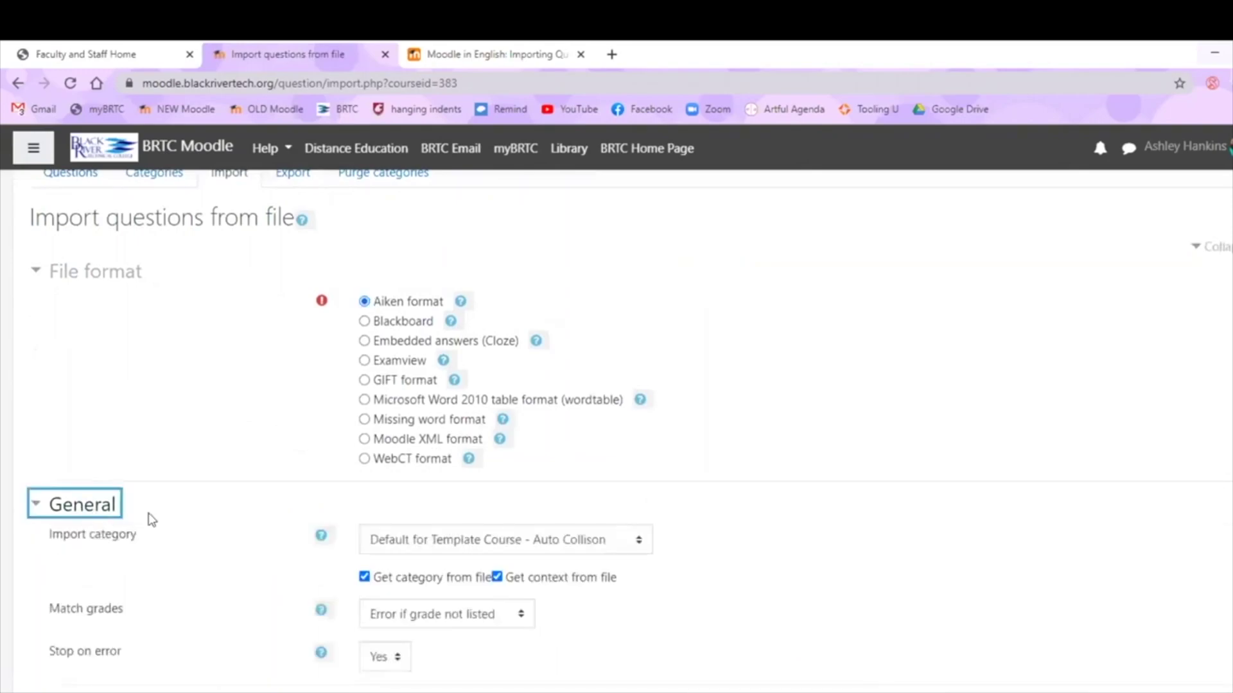
click(441, 539)
click(455, 520)
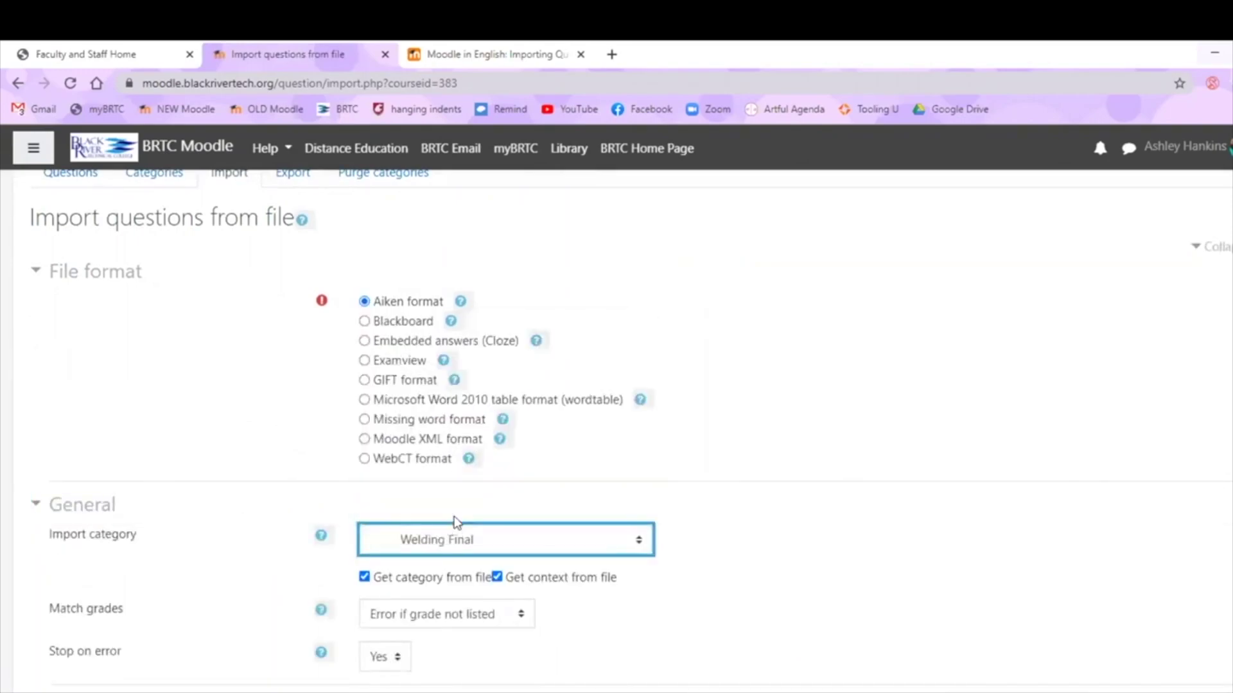
Set Stop on error to No and add Welding Final.txt as the file to import.
scroll(455, 520, down, 1)
click(372, 575)
click(379, 601)
scroll(501, 597, down, 4)
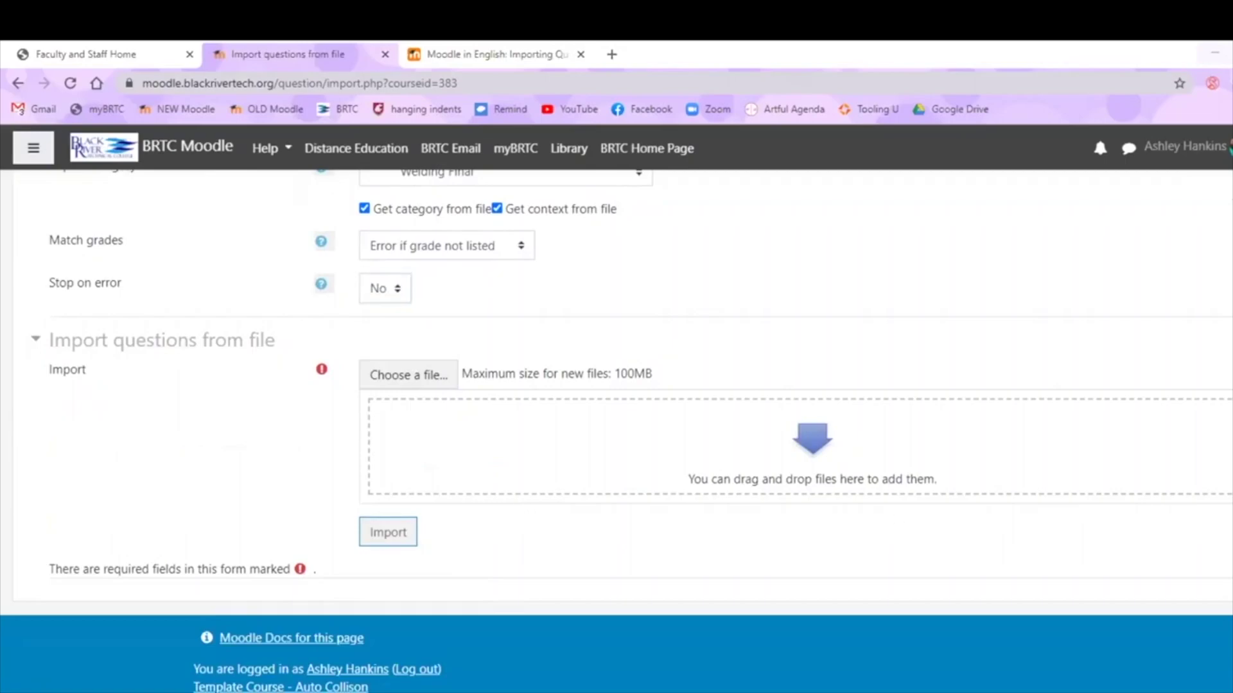
drag(550, 514, 730, 466)
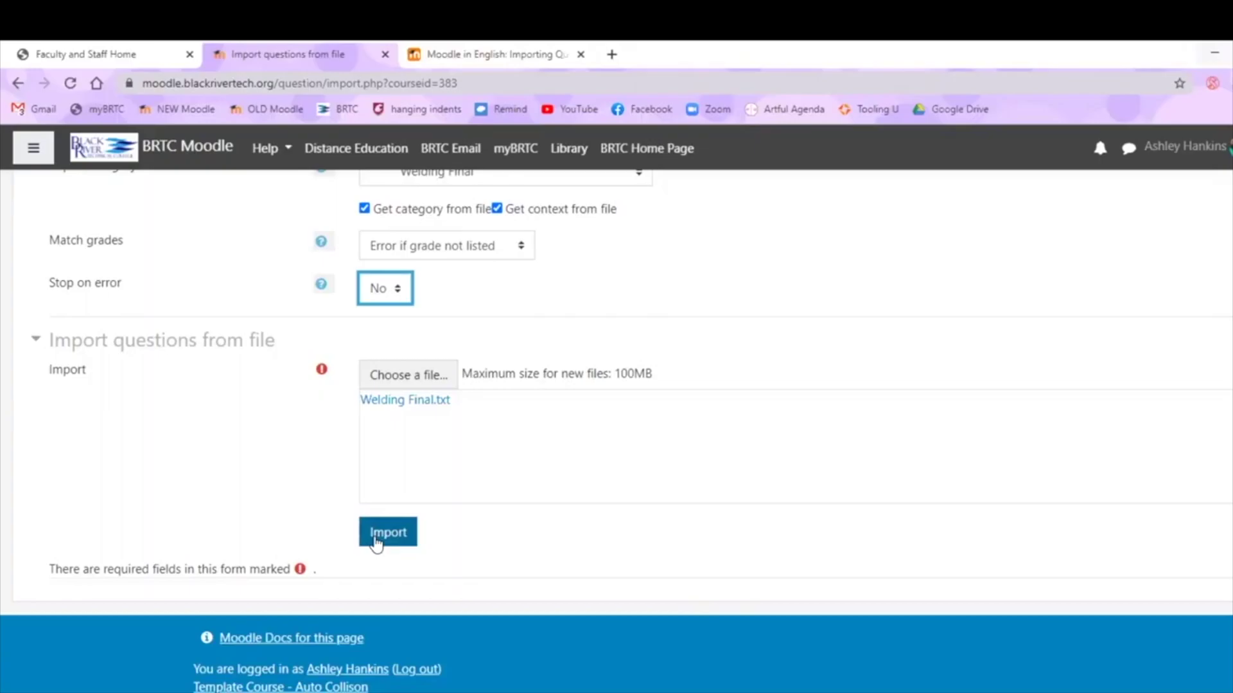
Import the questions from the file and continue to the question bank.
click(378, 533)
scroll(542, 578, down, 8)
scroll(542, 578, down, 14)
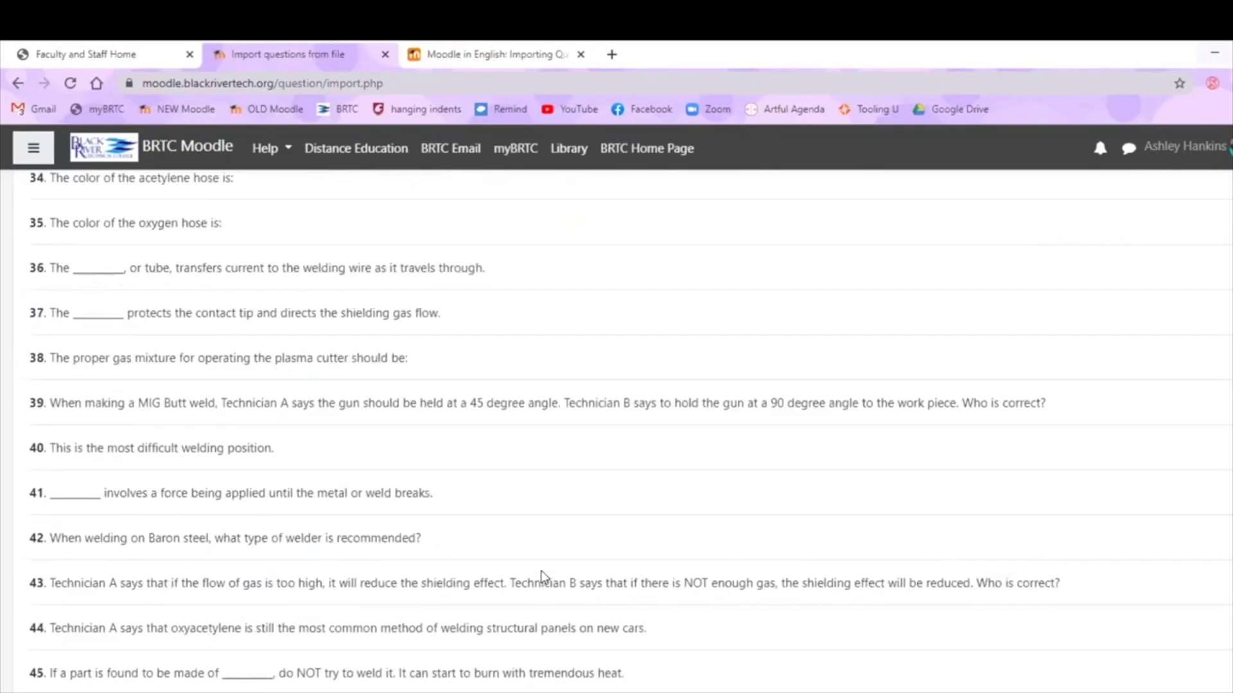
scroll(542, 578, down, 5)
click(640, 602)
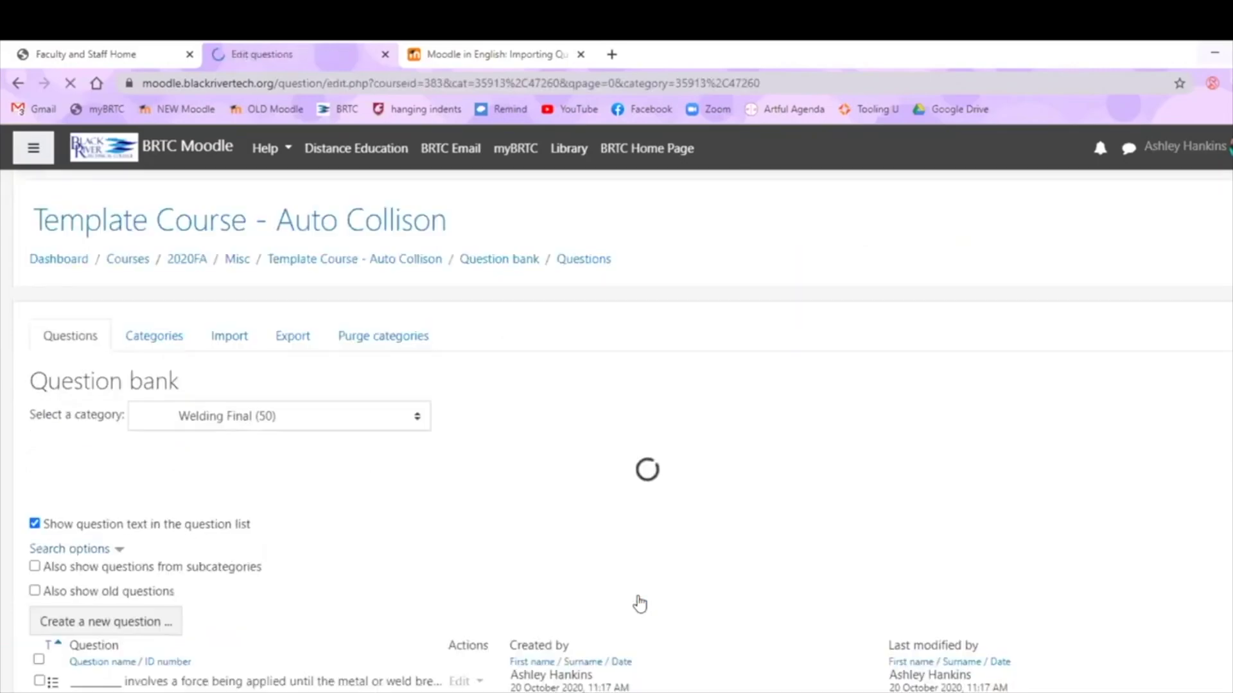
Look through the list of imported questions in the Welding Final category.
scroll(640, 604, down, 6)
scroll(640, 603, down, 15)
scroll(641, 604, down, 15)
scroll(640, 604, up, 5)
scroll(640, 603, up, 15)
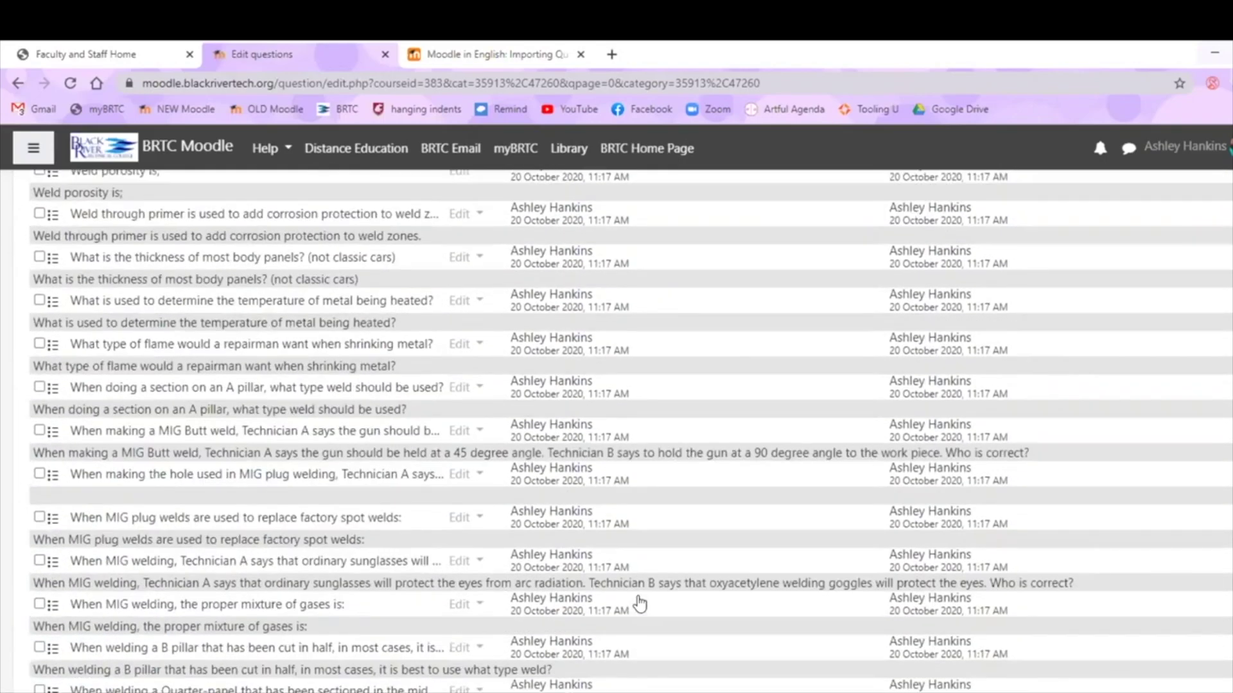
scroll(641, 603, up, 8)
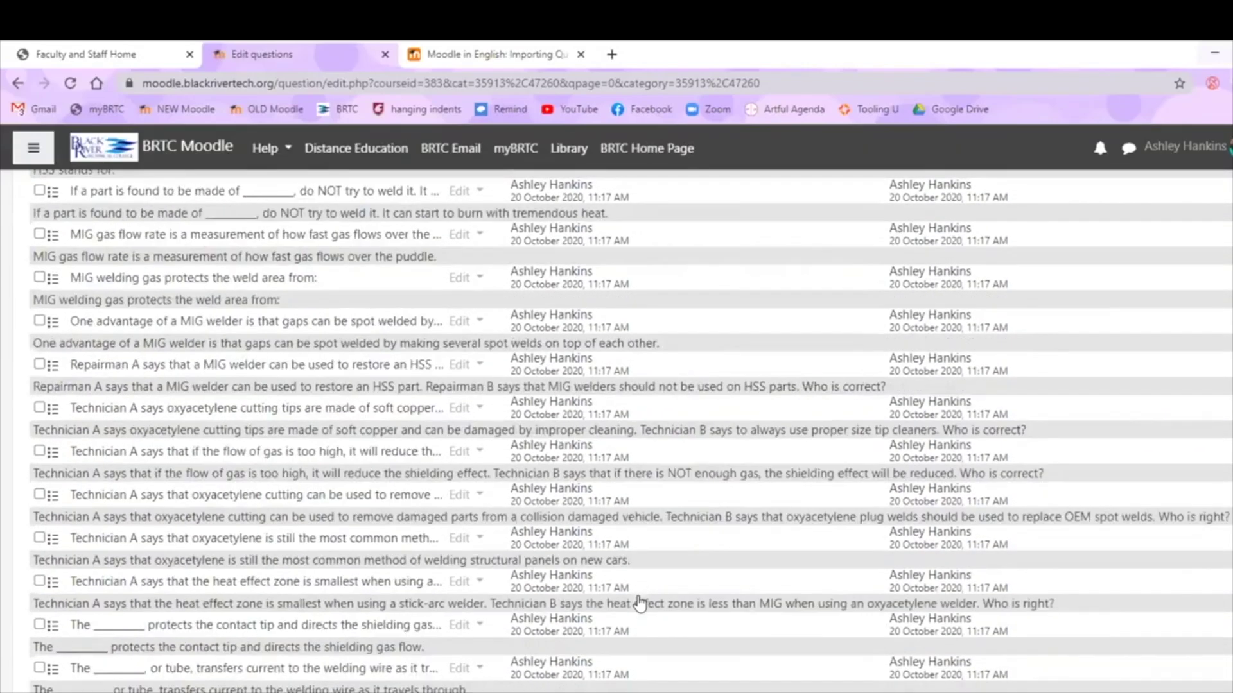
Return to the course page and add a new Quiz to the Auto Collision Cosmetic Repair Technology - Fall Even Year section.
click(416, 269)
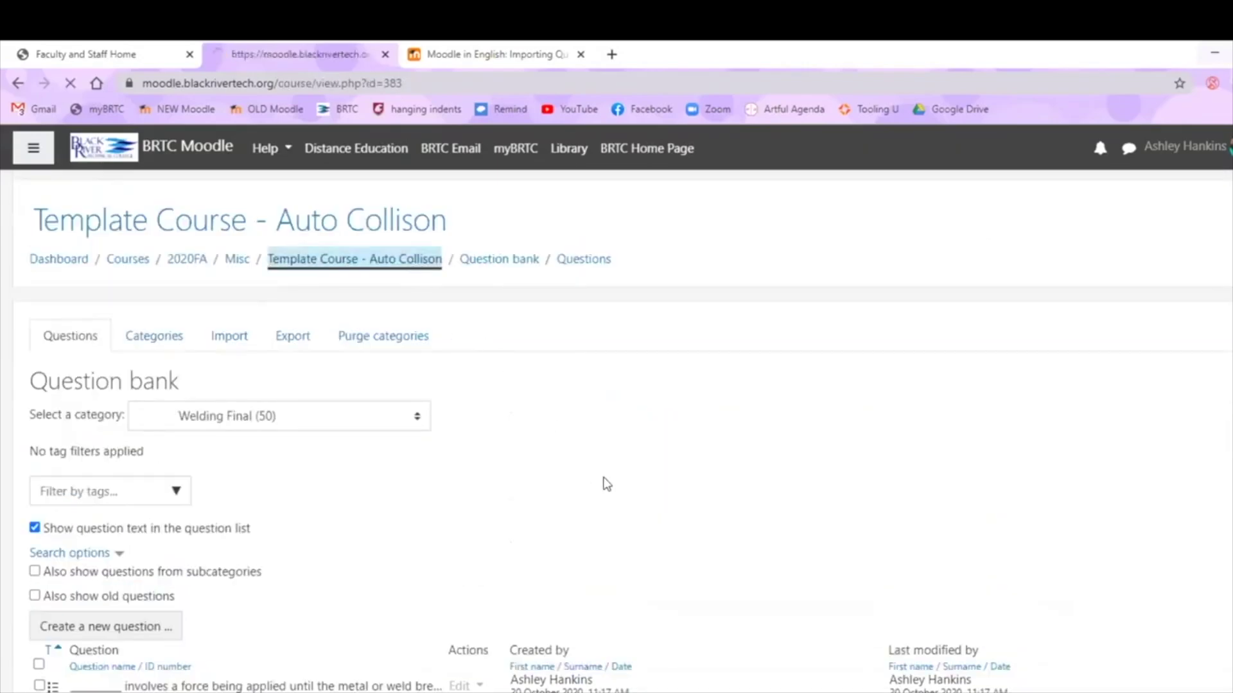
scroll(742, 566, down, 8)
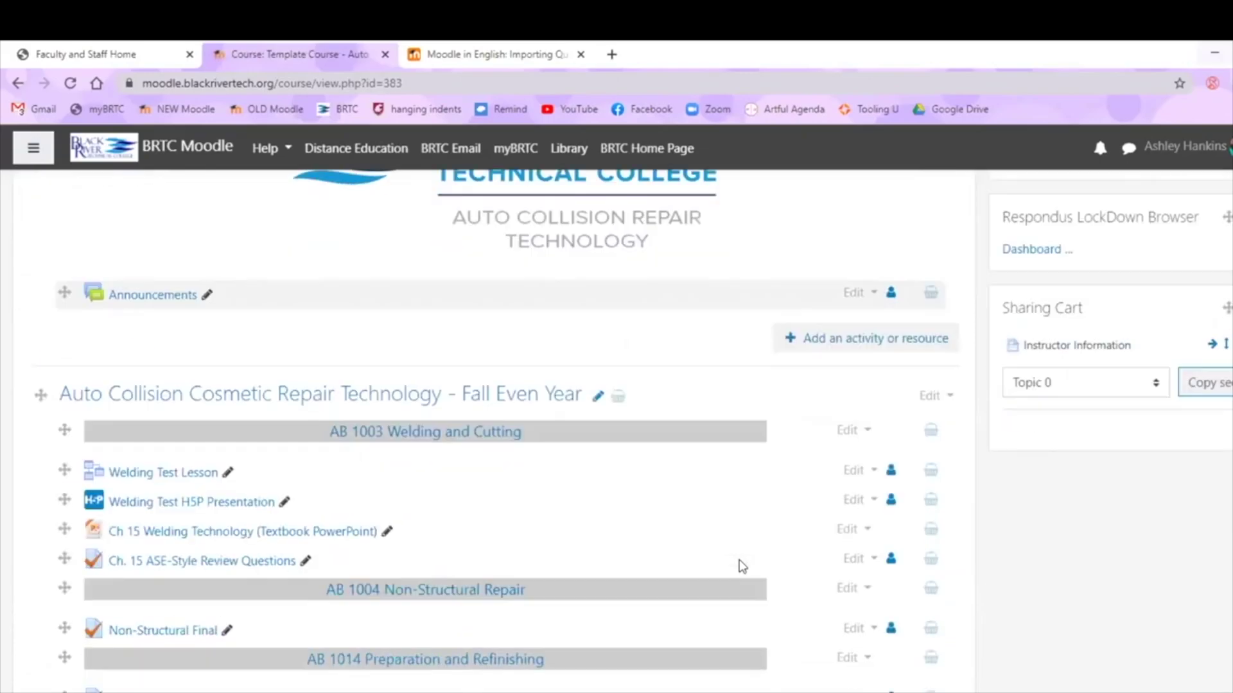
click(862, 581)
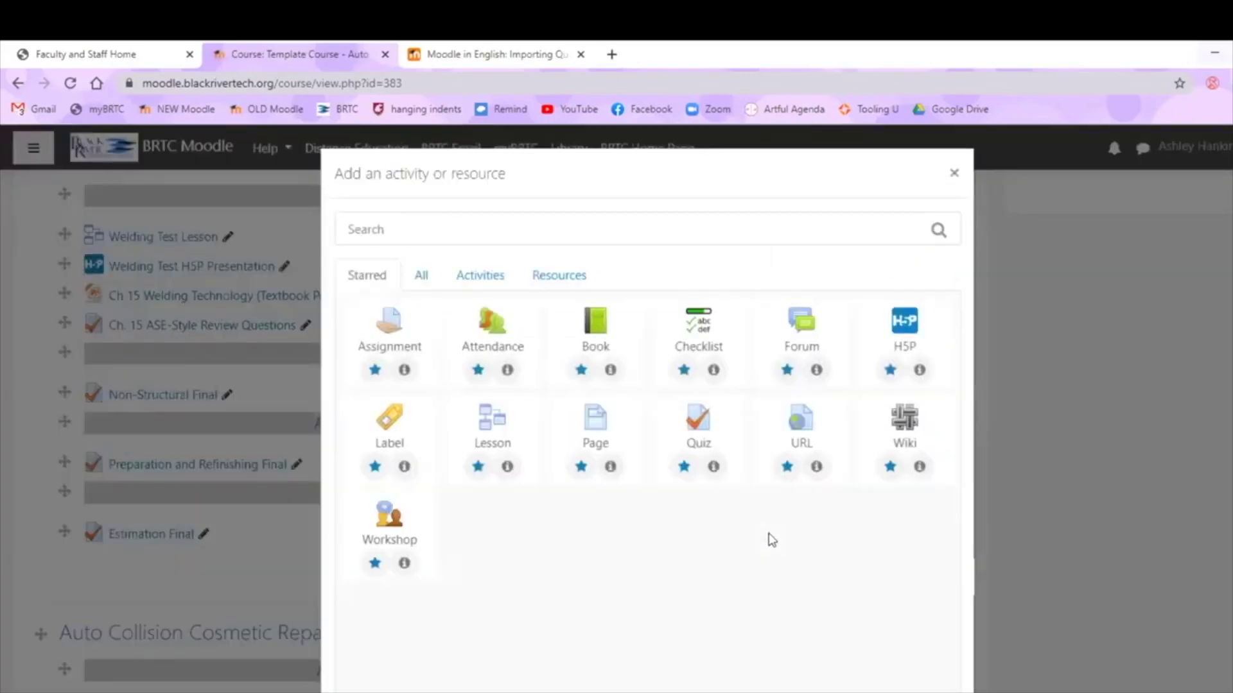
click(698, 429)
click(676, 411)
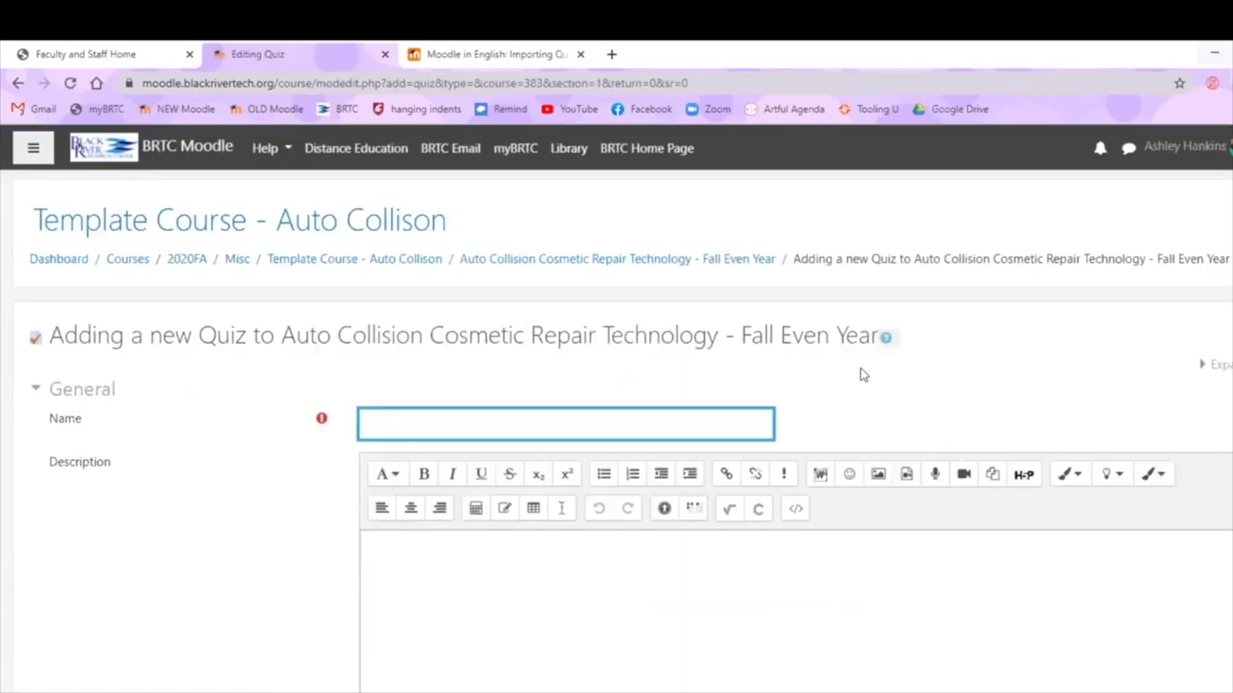
Name the new quiz Welding Final.
text(Welding Final)
click(756, 603)
scroll(443, 649, down, 8)
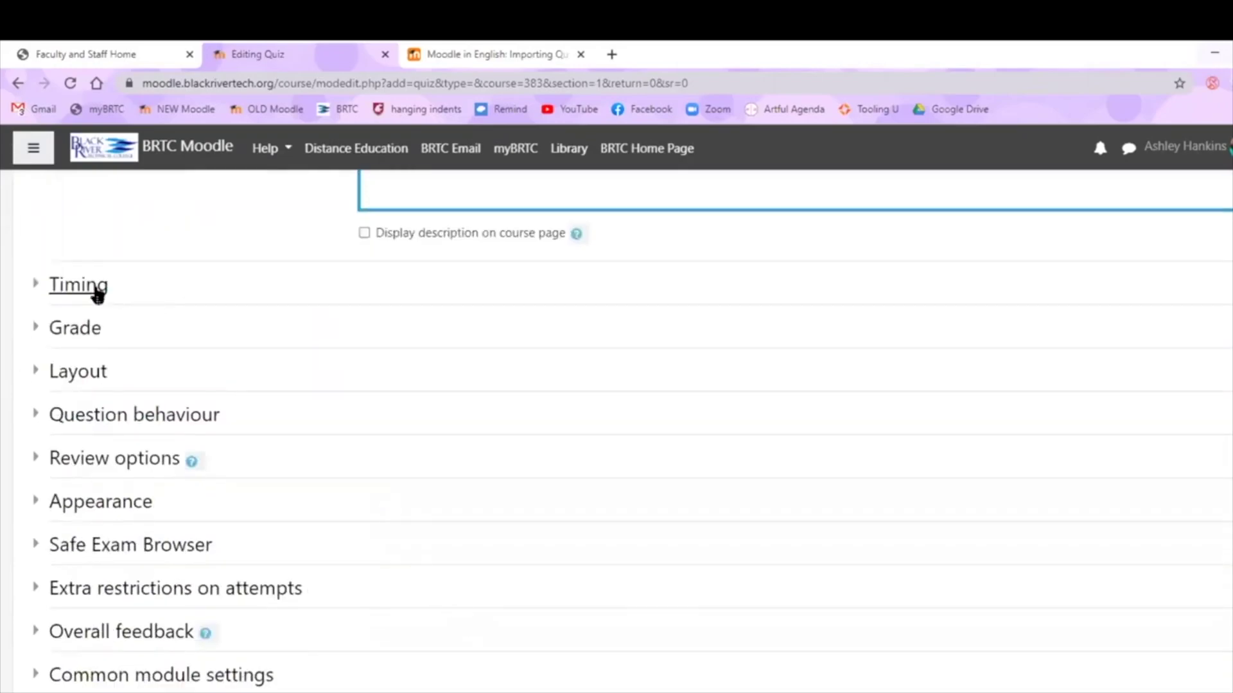
Try enabling the open date, close date and time limit in the quiz's Timing settings.
click(96, 292)
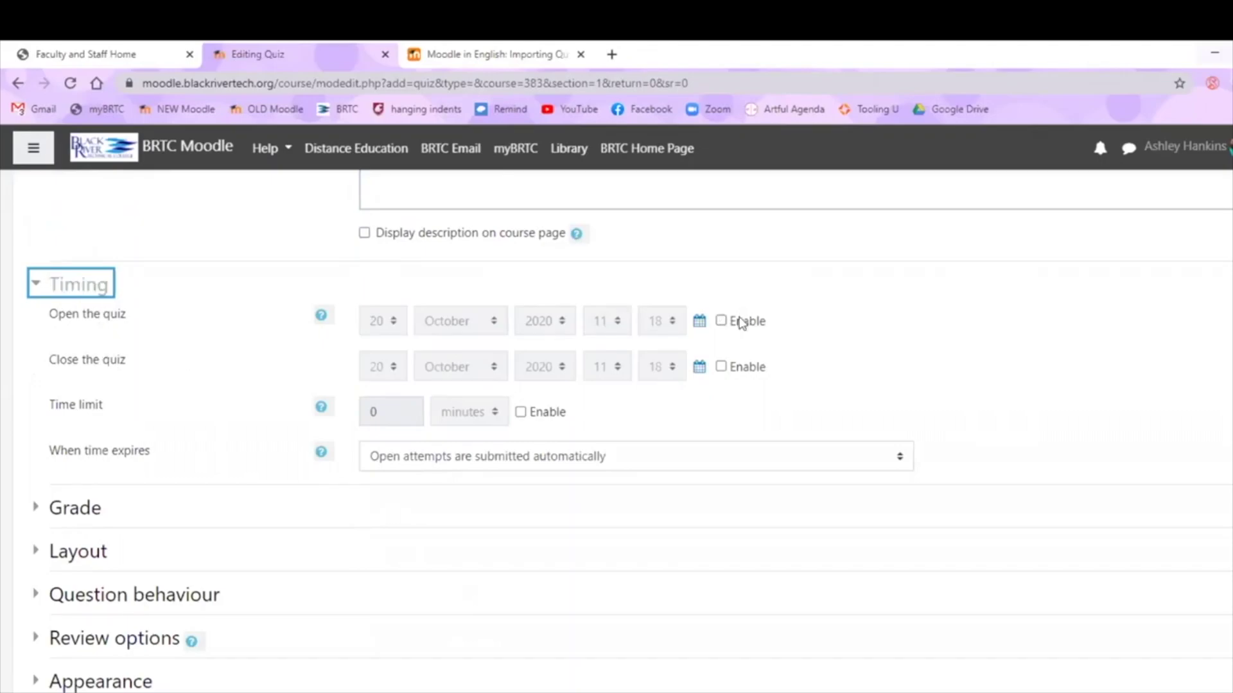
click(723, 322)
click(723, 323)
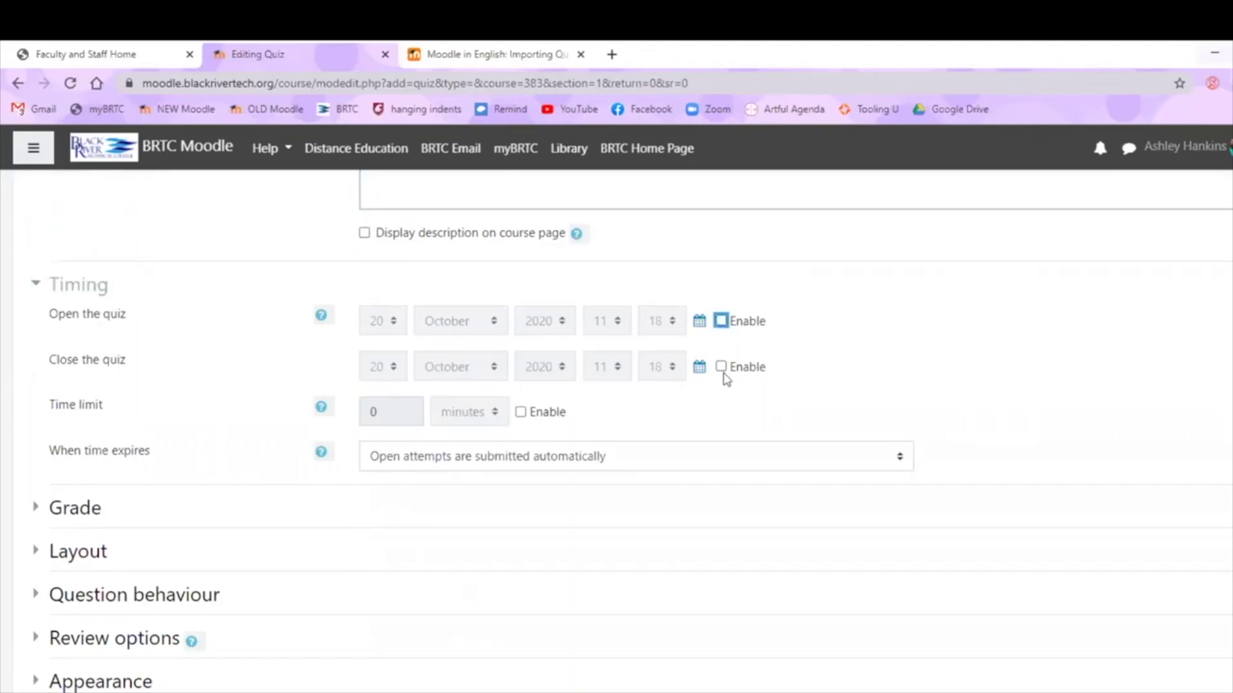
click(721, 366)
click(721, 366)
click(520, 412)
click(520, 412)
Save the new quiz with its remaining settings at their defaults and display it.
scroll(693, 462, down, 4)
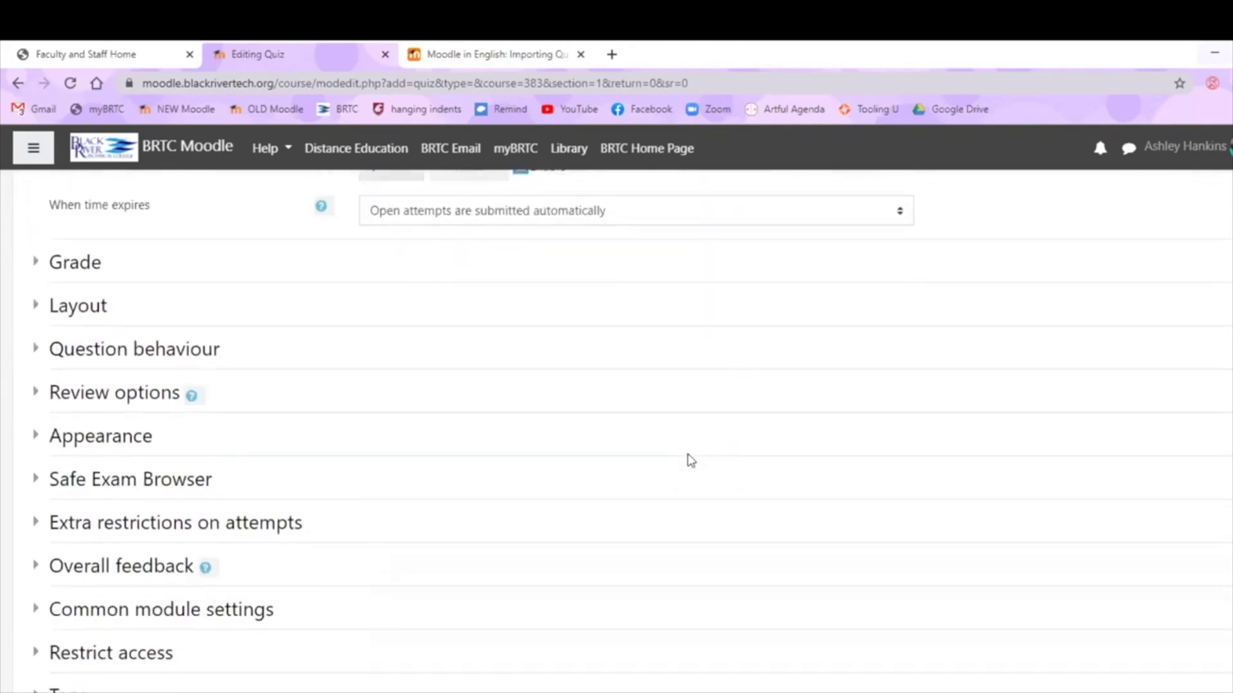
scroll(691, 460, down, 5)
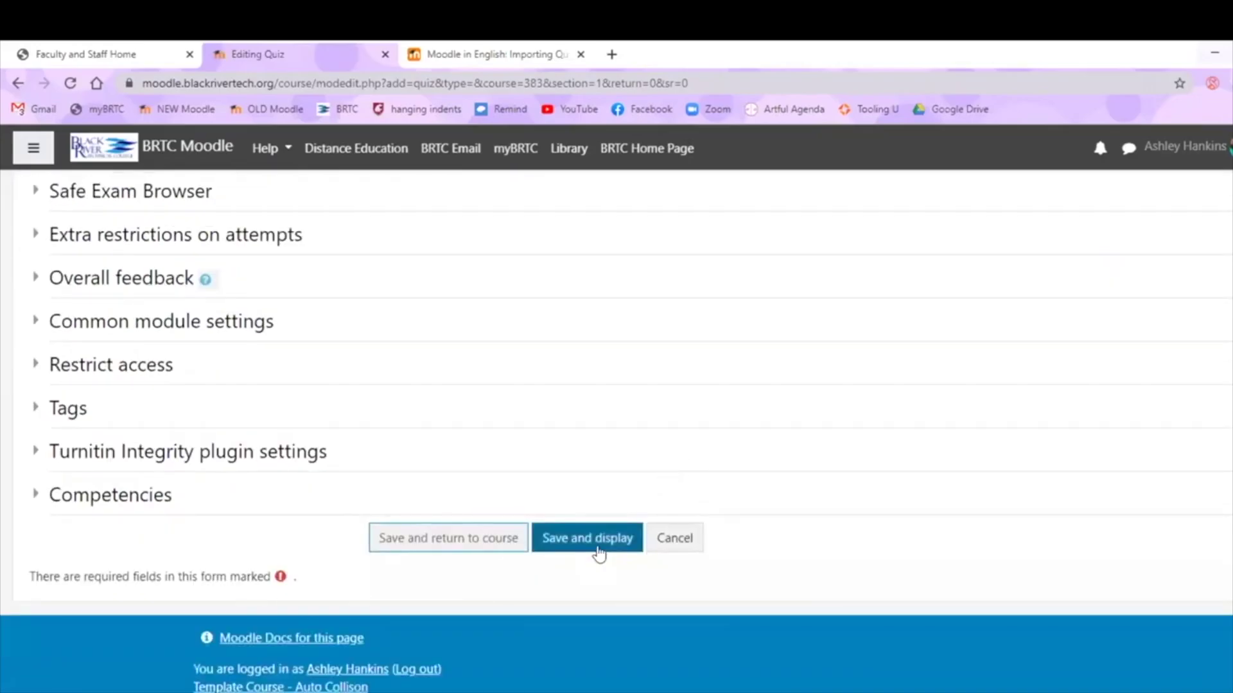
click(598, 549)
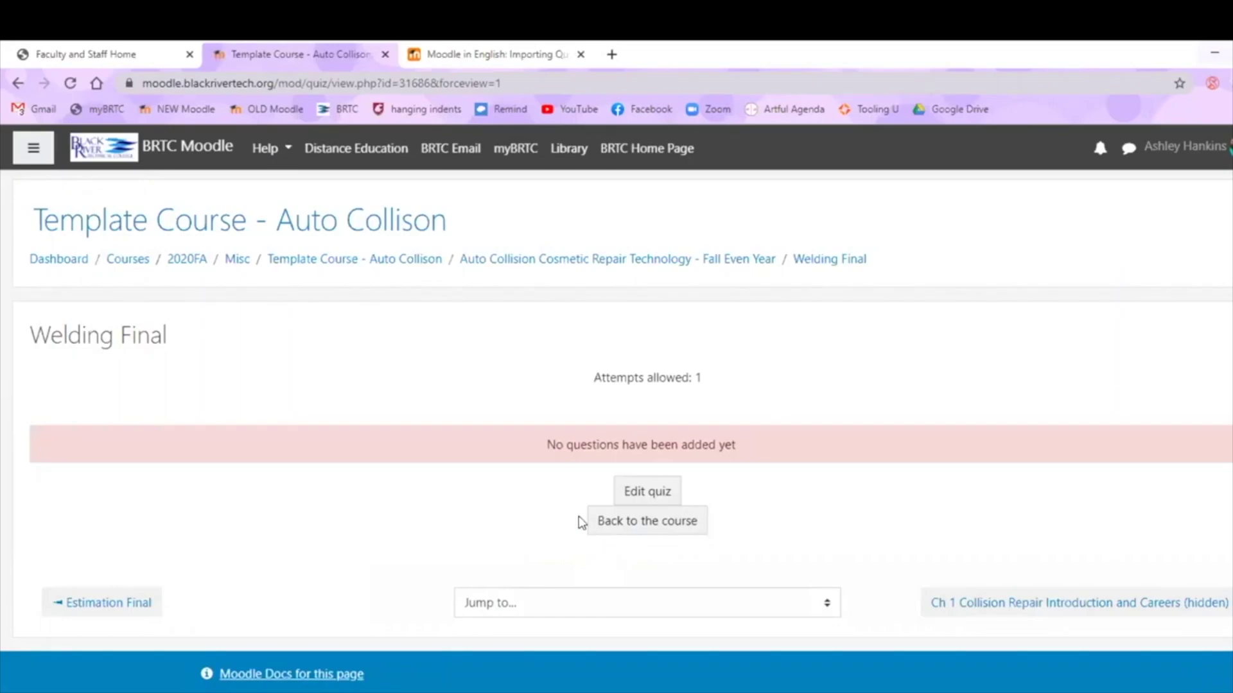
Open the Welding Final quiz for editing and set its maximum grade to 100.
click(634, 489)
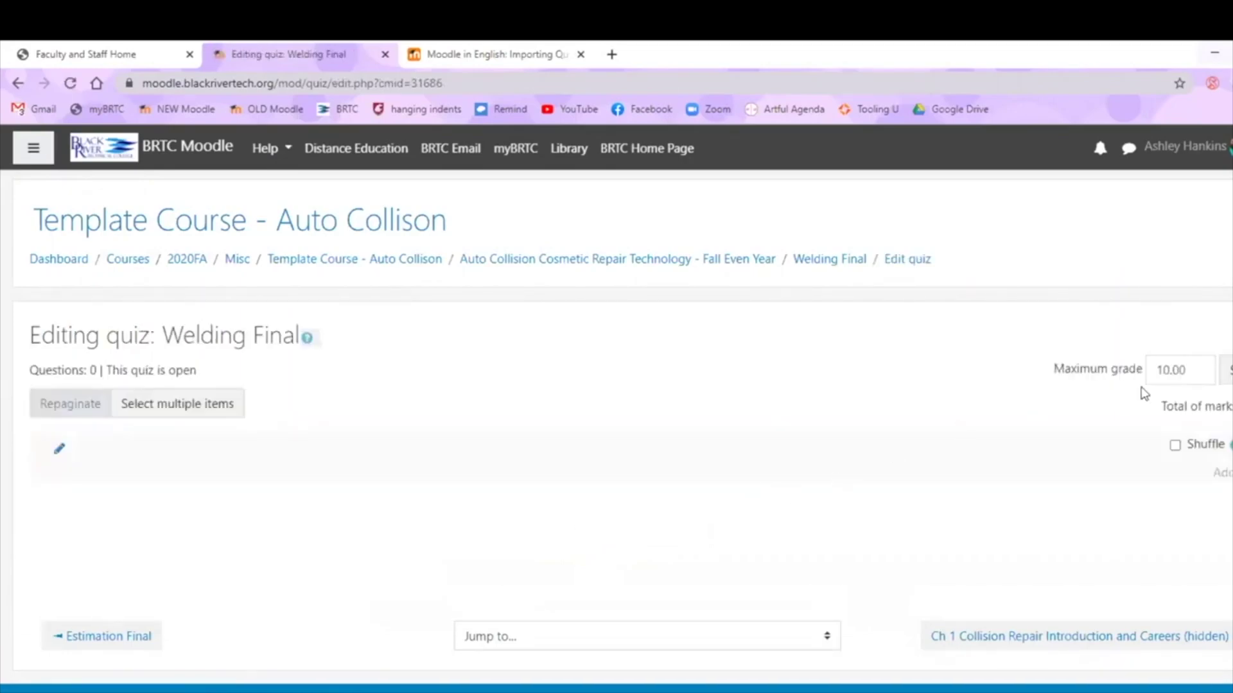
double_click(1181, 370)
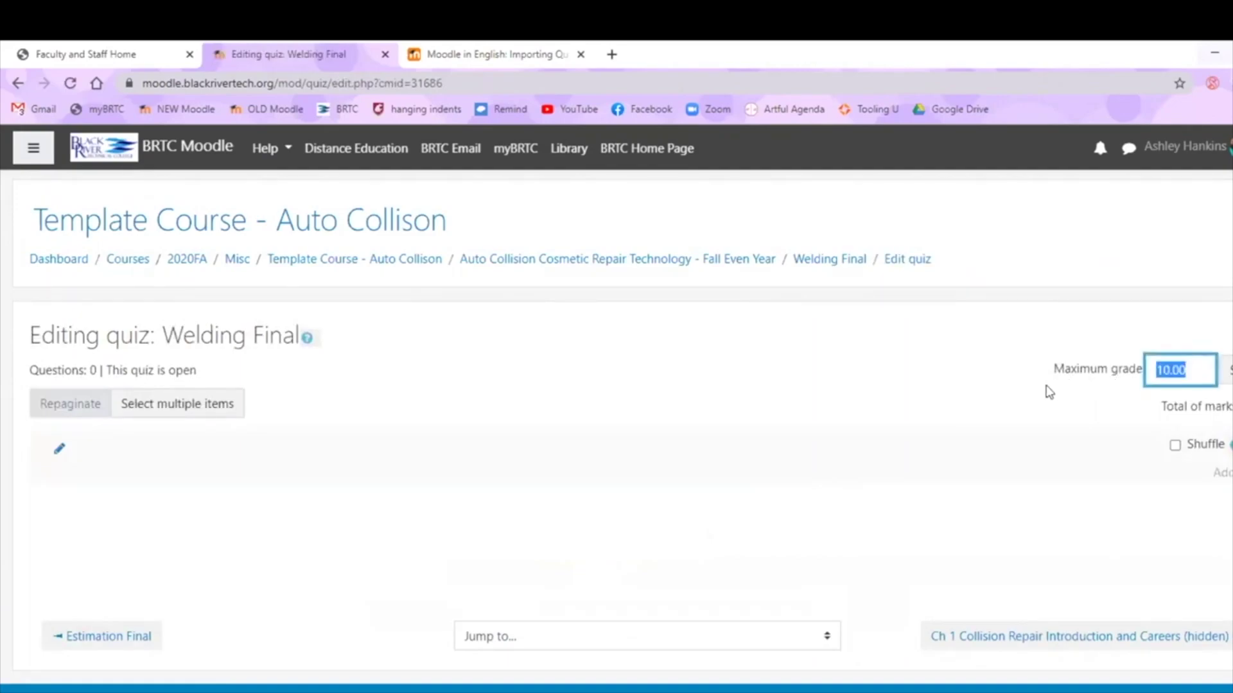
text(100)
key(Return)
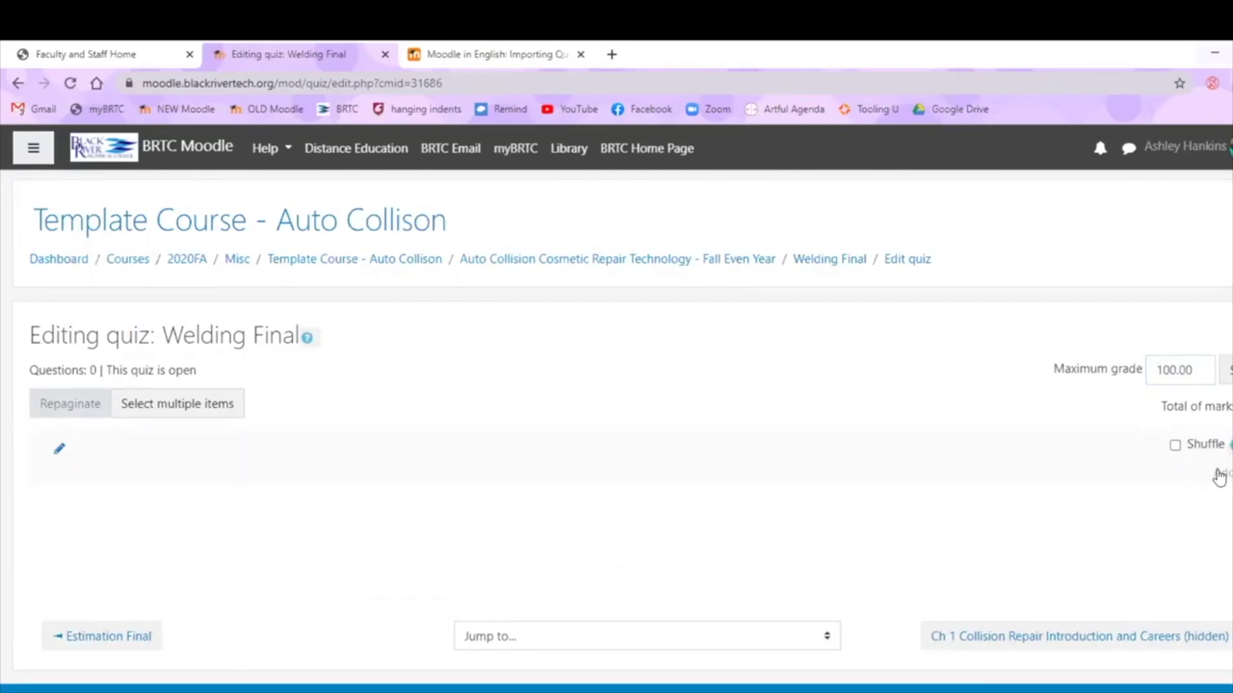
Add 50 random questions from the Welding Final question category to the quiz.
click(1219, 474)
click(1171, 552)
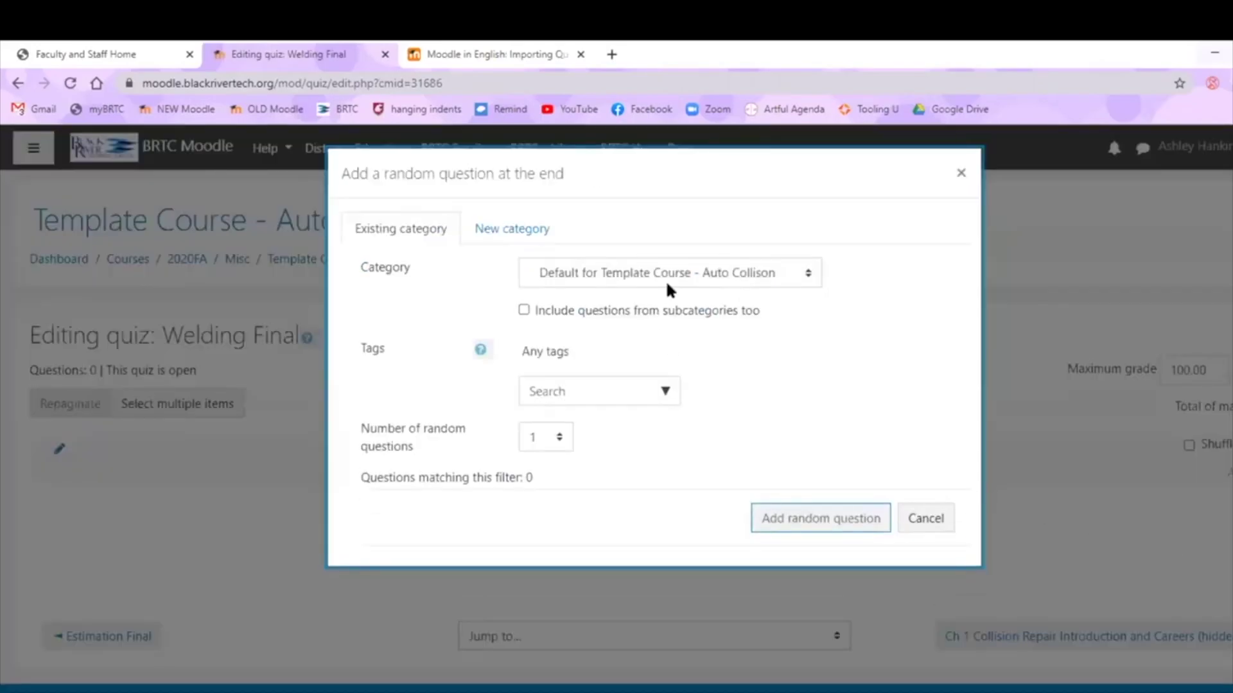
click(677, 282)
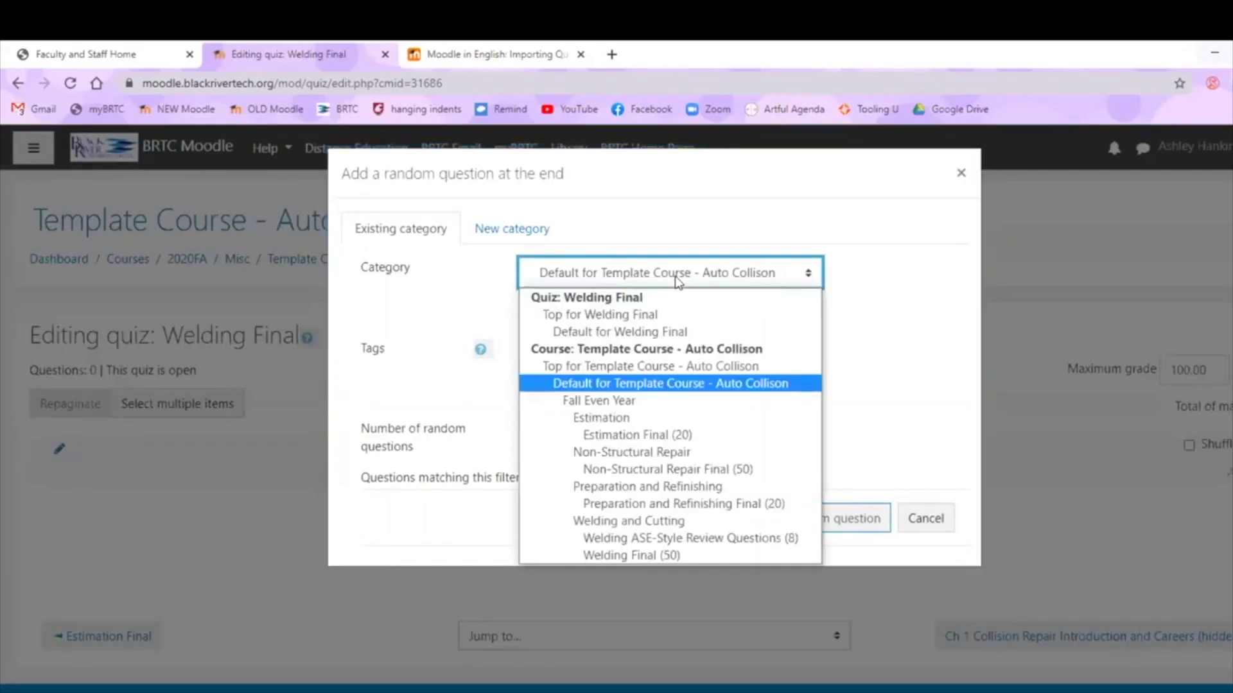
click(758, 555)
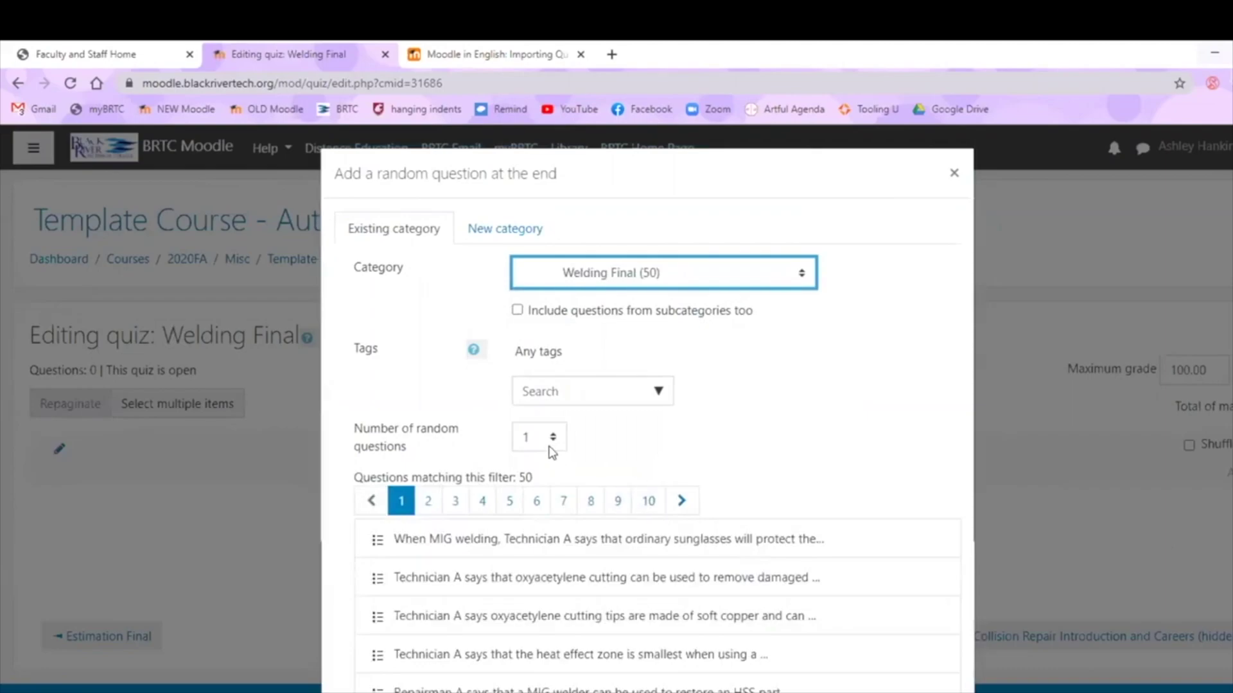
click(551, 443)
click(560, 398)
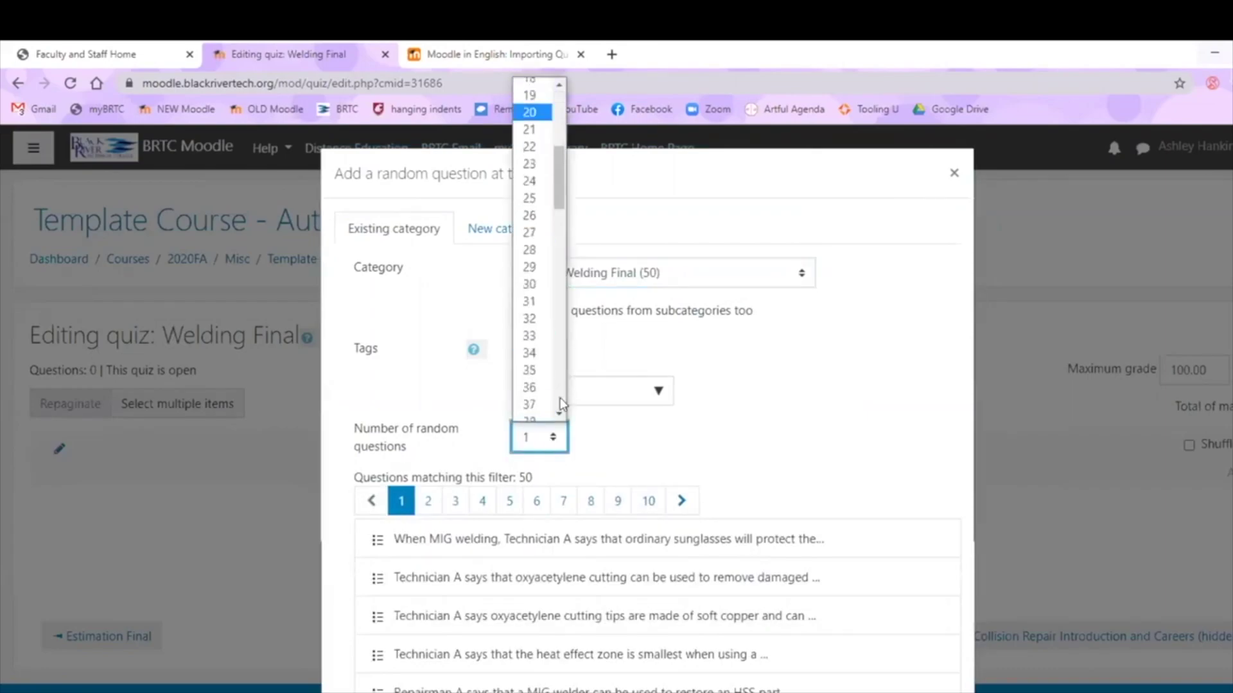
drag(563, 378, 594, 275)
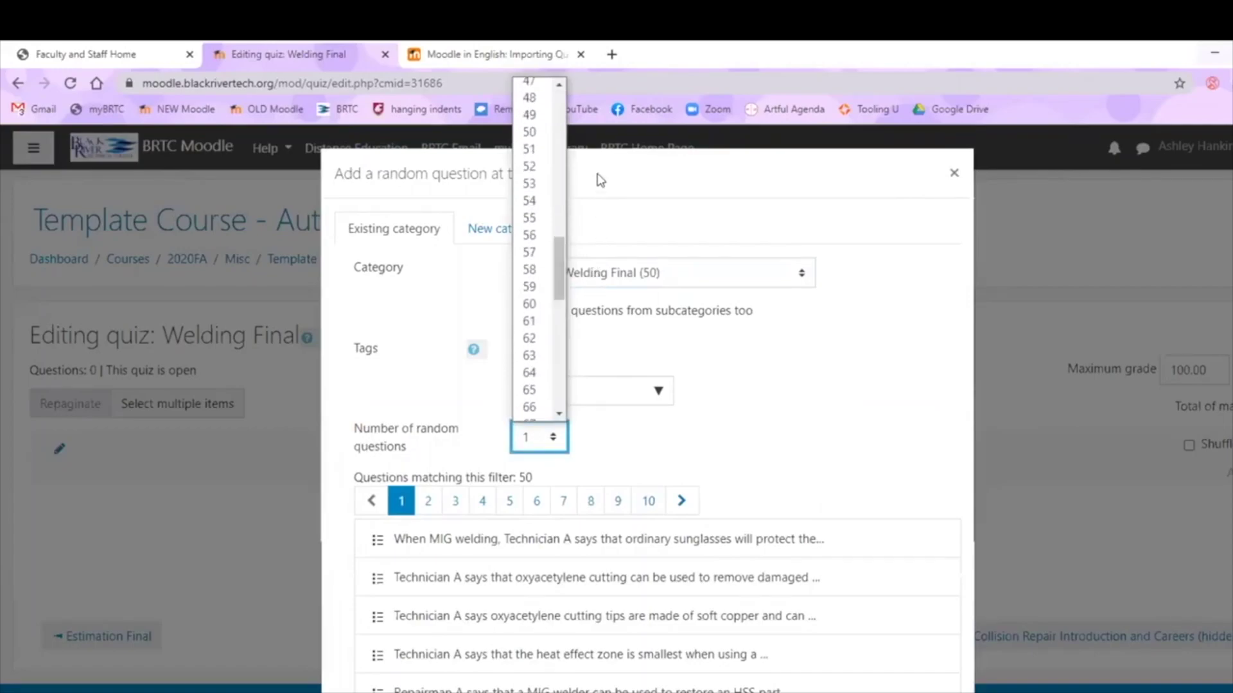
click(531, 131)
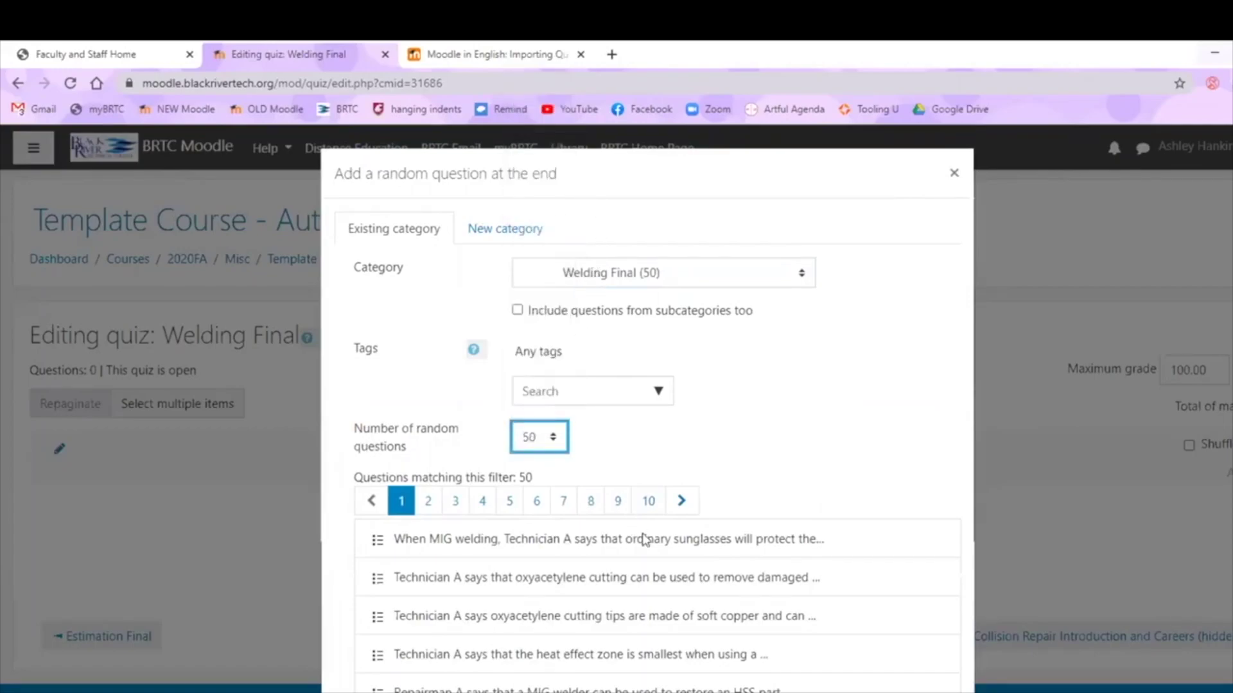
scroll(647, 450, down, 1)
click(799, 676)
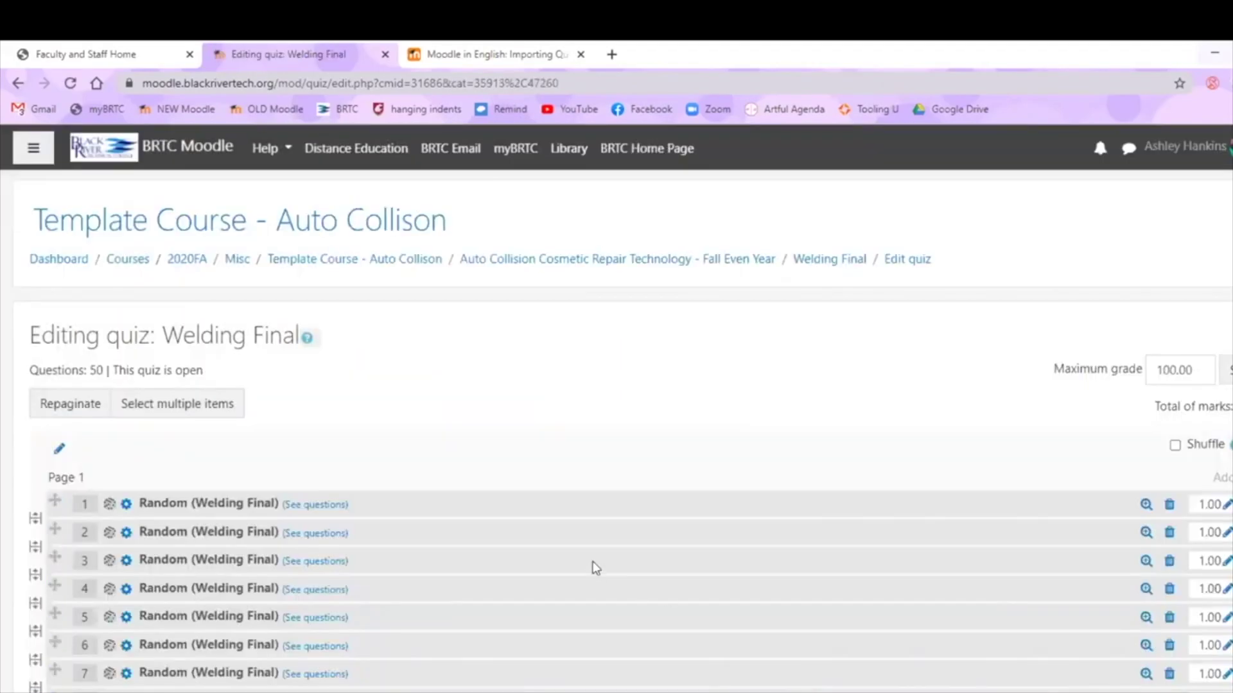
Check the list of added questions, and start a preview from the Welding Final quiz page.
scroll(592, 566, down, 10)
scroll(591, 565, down, 6)
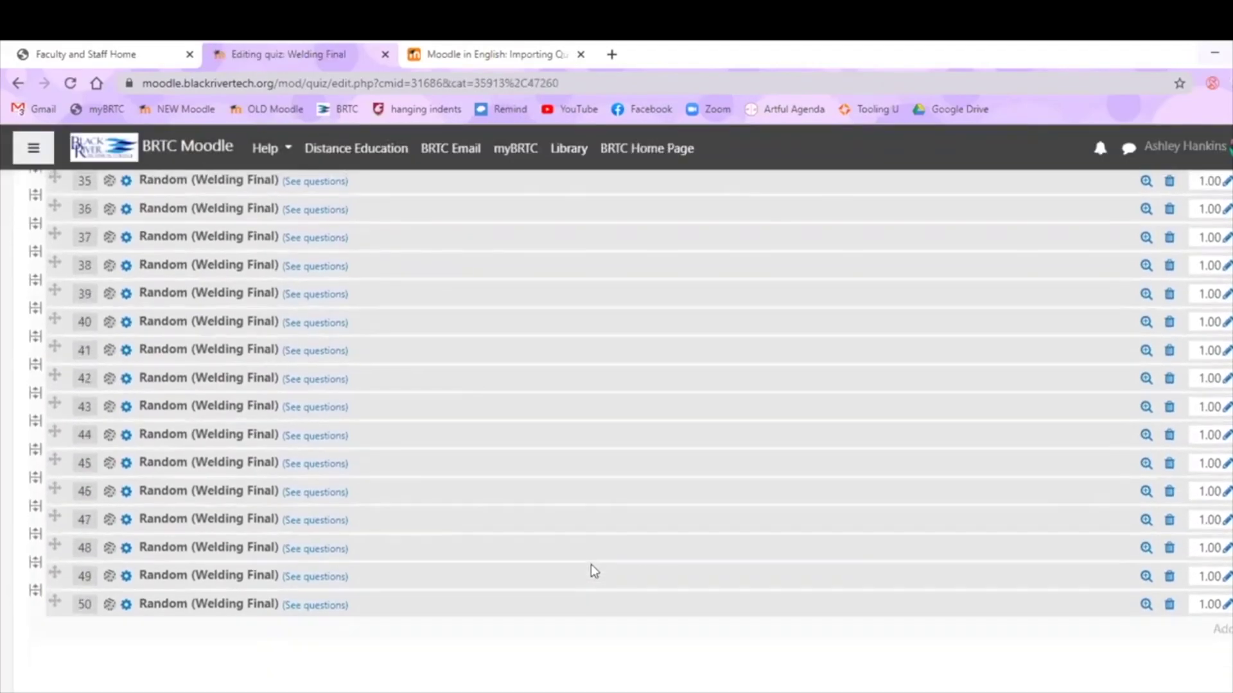
scroll(591, 564, up, 7)
scroll(590, 565, up, 10)
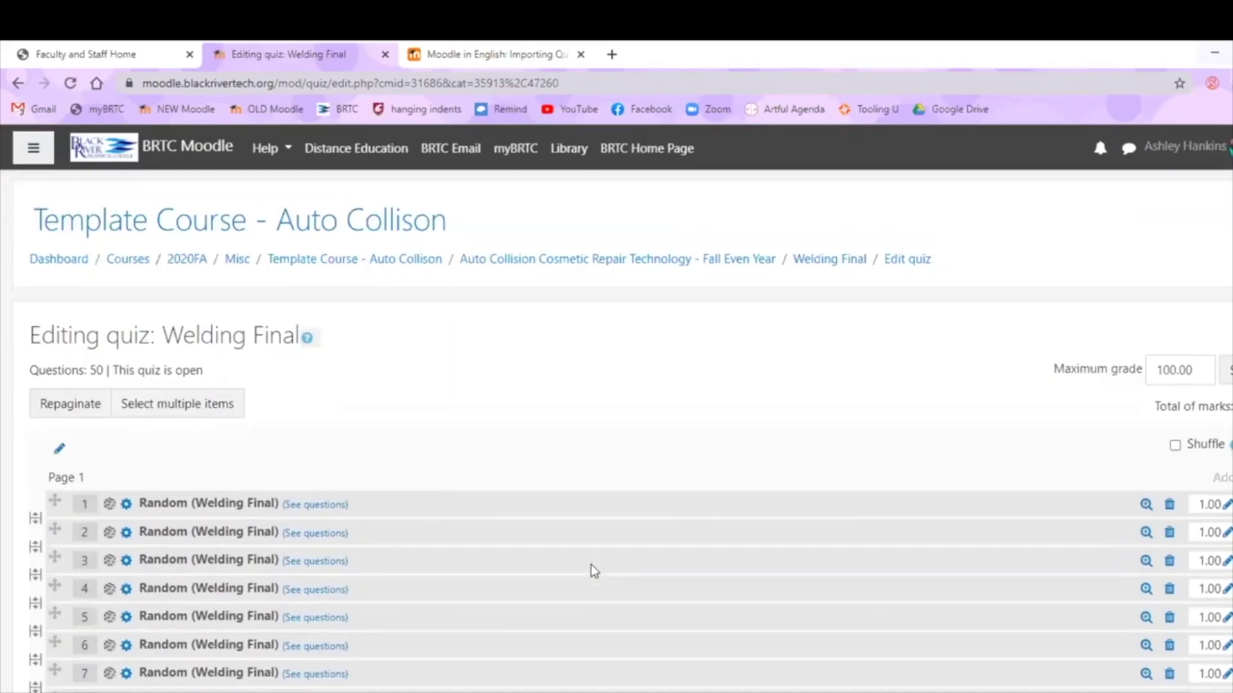
click(828, 260)
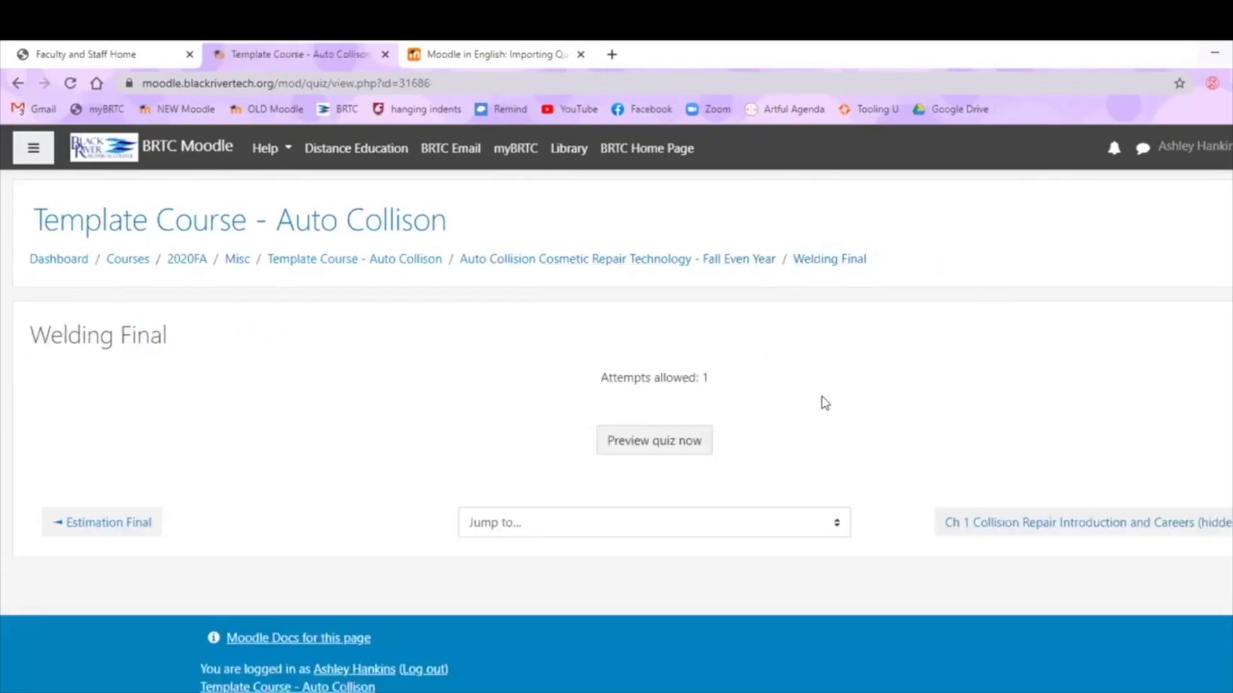
click(686, 453)
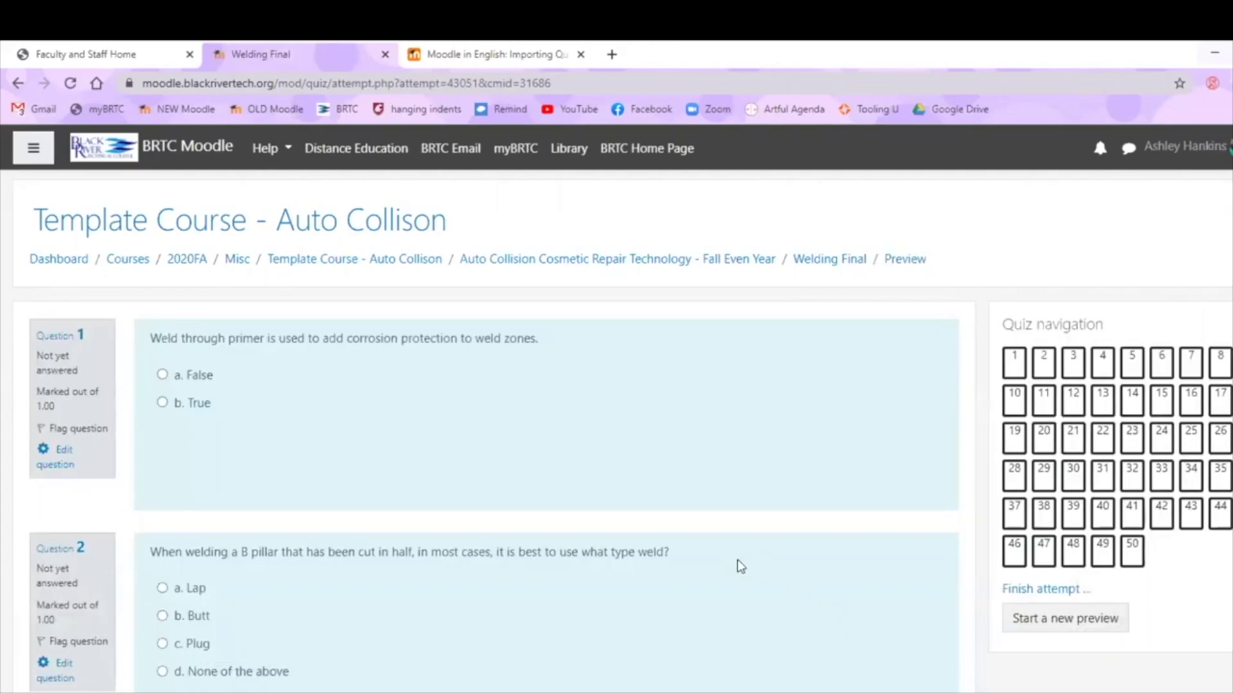
Turn off choice shuffling for question 2 about welding a cut B pillar and save the question.
scroll(739, 565, down, 3)
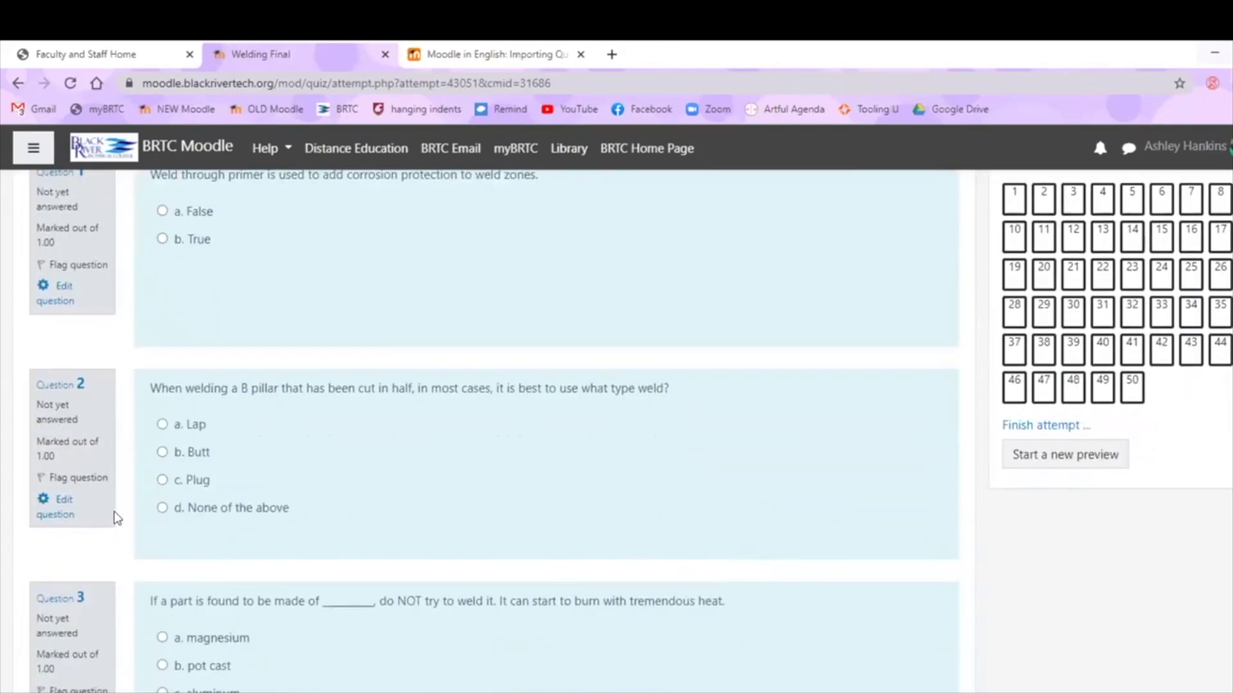
click(60, 517)
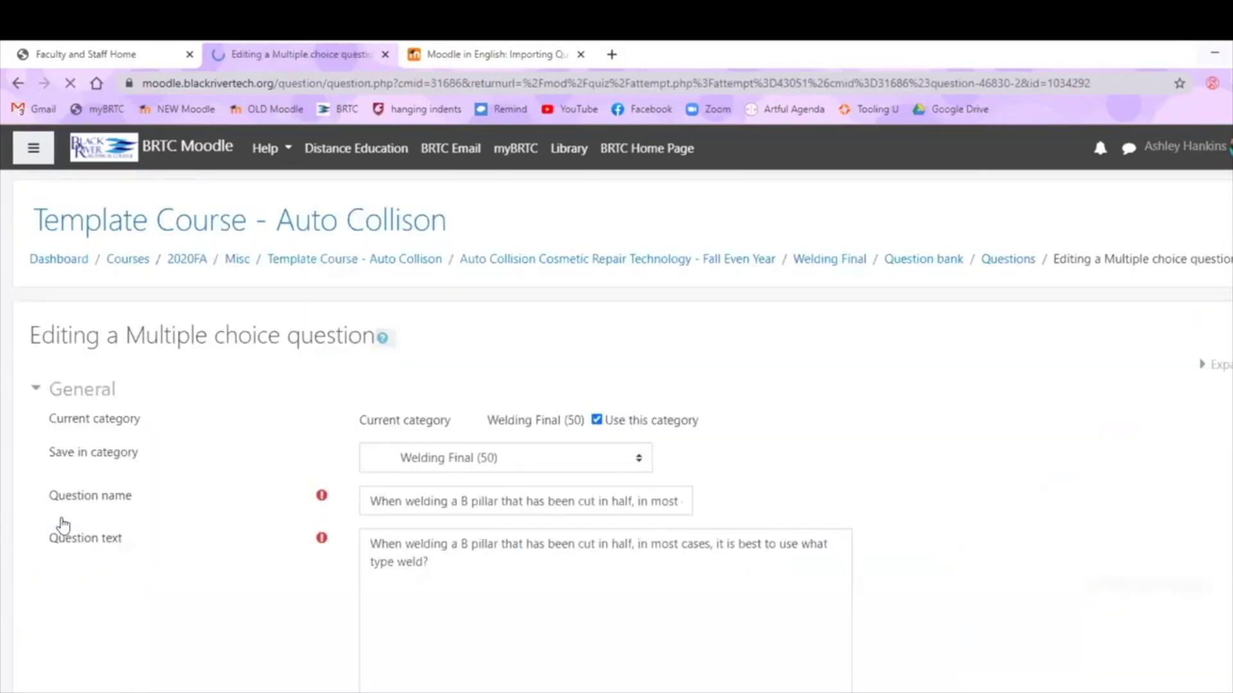
scroll(276, 538, down, 10)
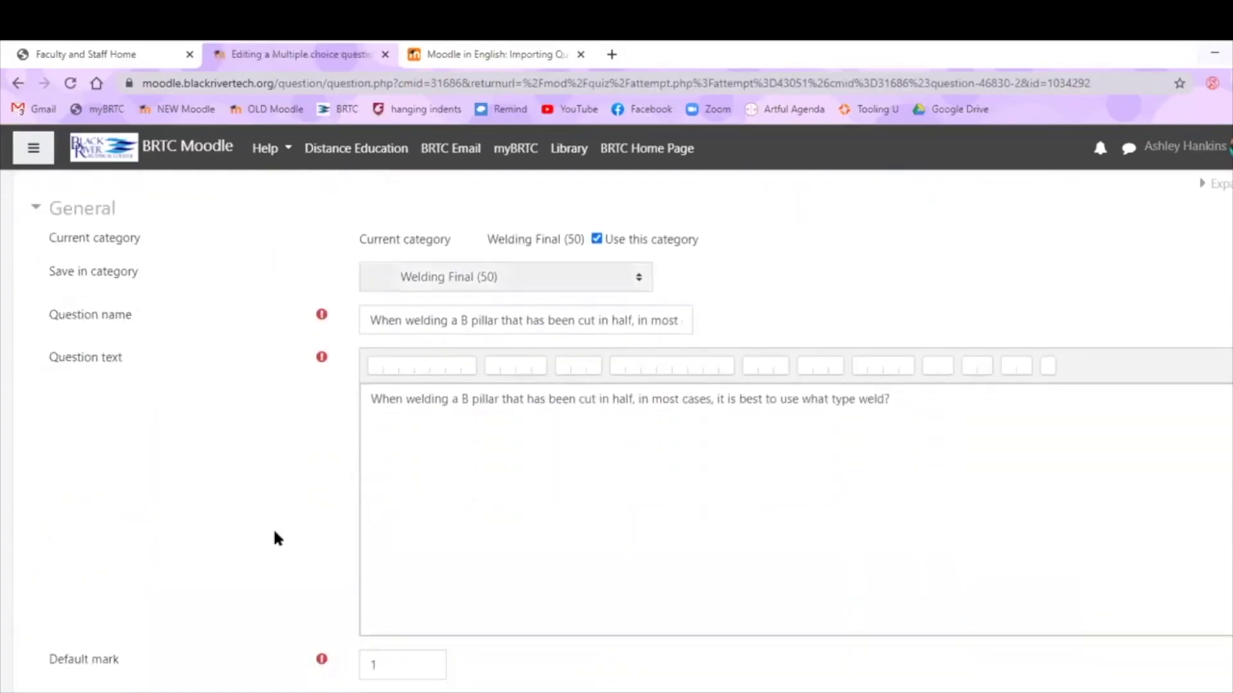
scroll(276, 538, down, 1)
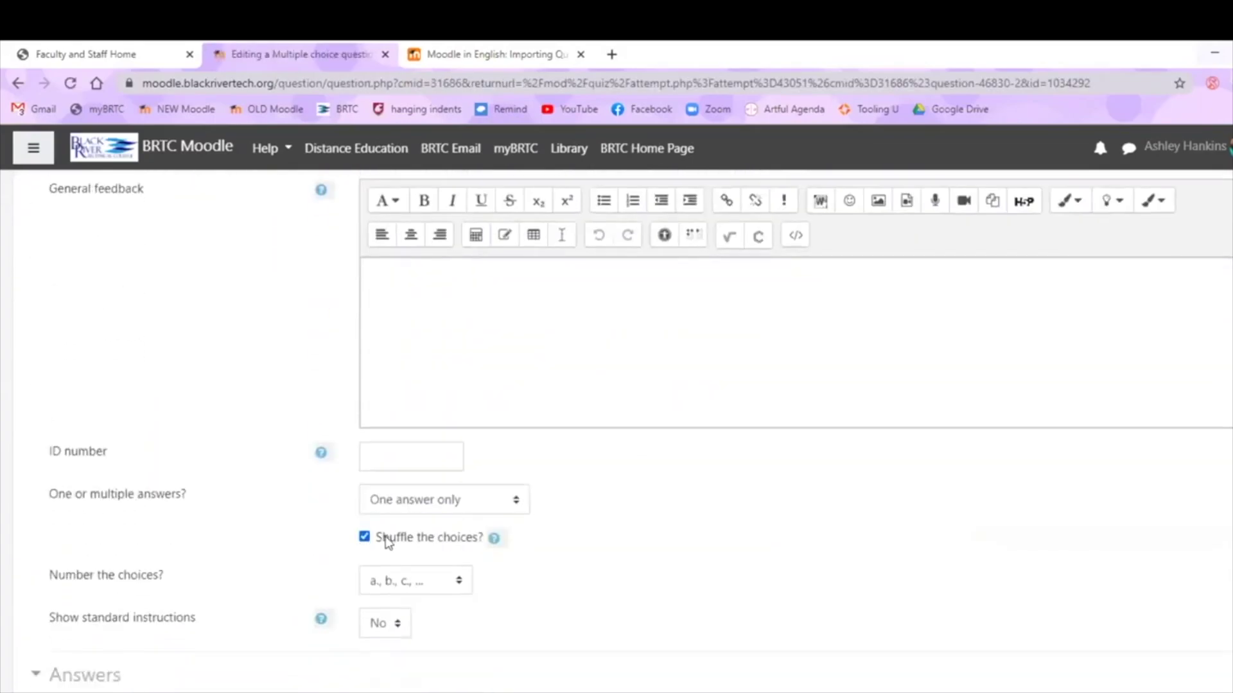
click(391, 536)
scroll(283, 562, down, 10)
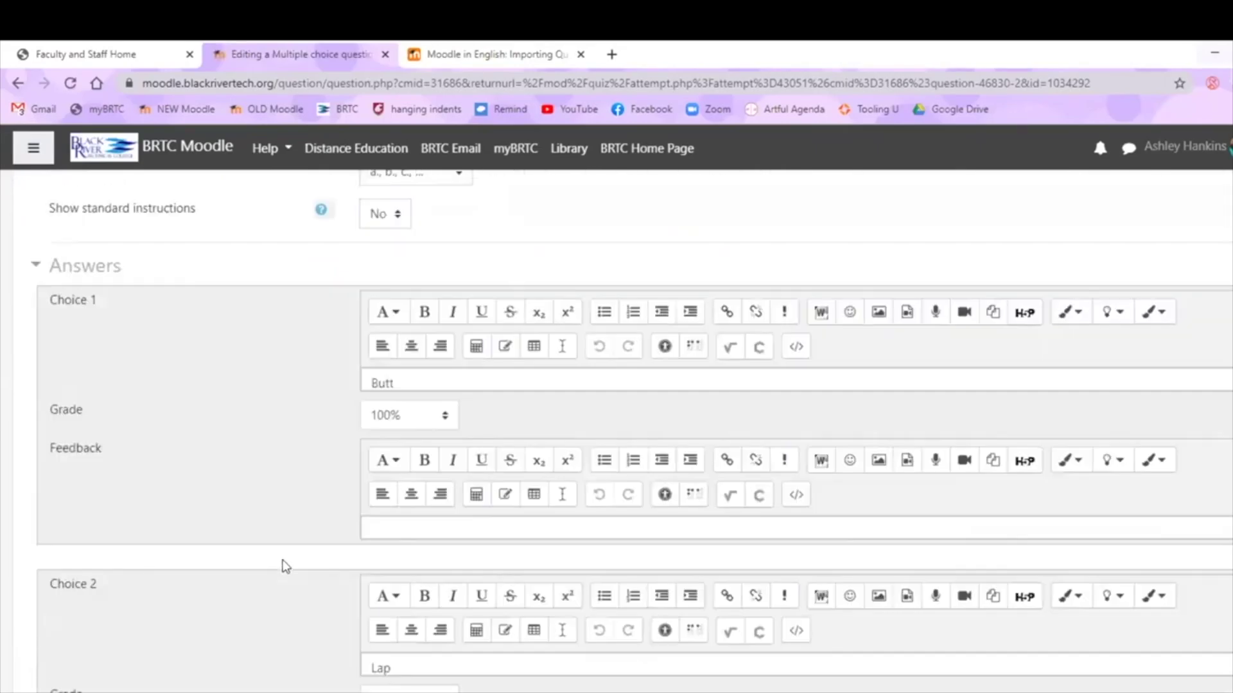
scroll(284, 568, down, 10)
click(407, 644)
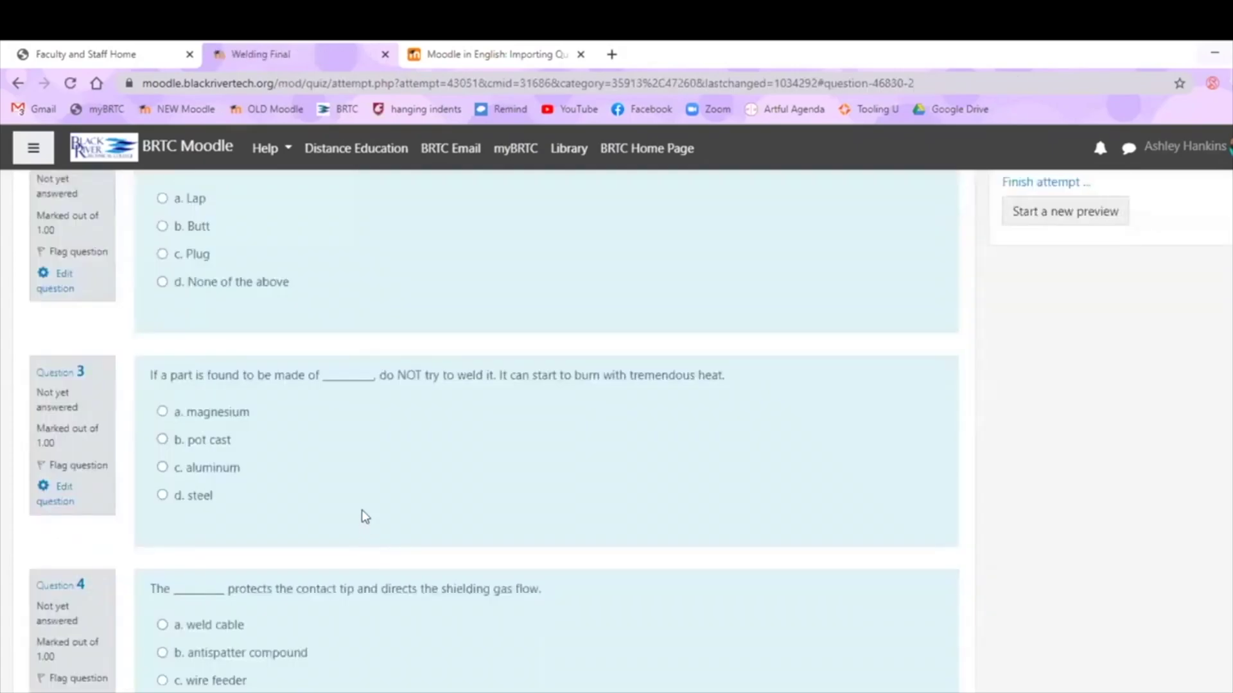
Turn off choice shuffling for question 5 about the heat effect zone and save the question.
scroll(367, 499, down, 3)
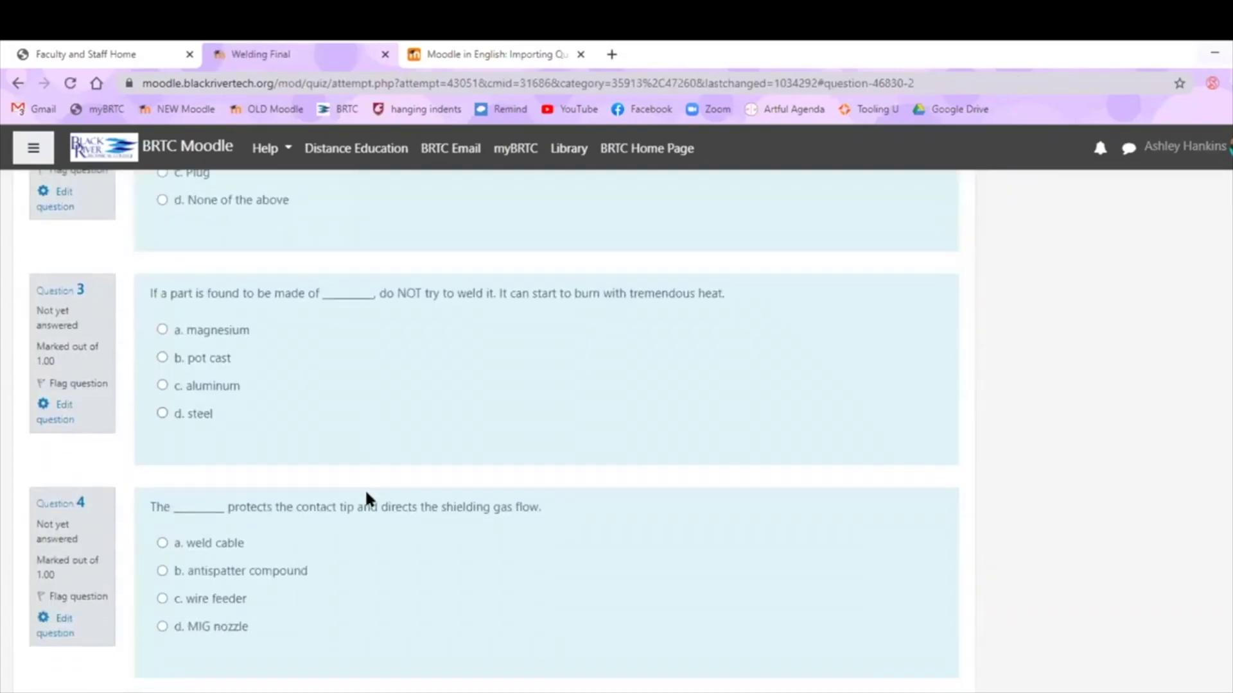
scroll(367, 499, down, 4)
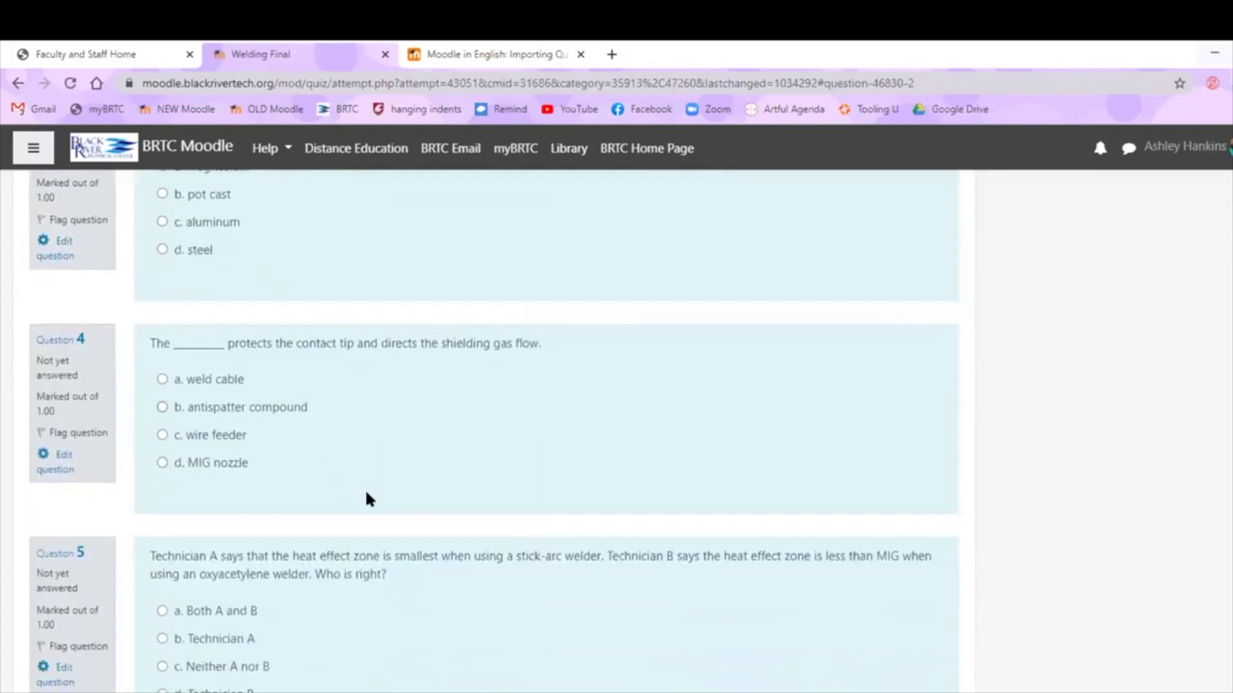
click(64, 517)
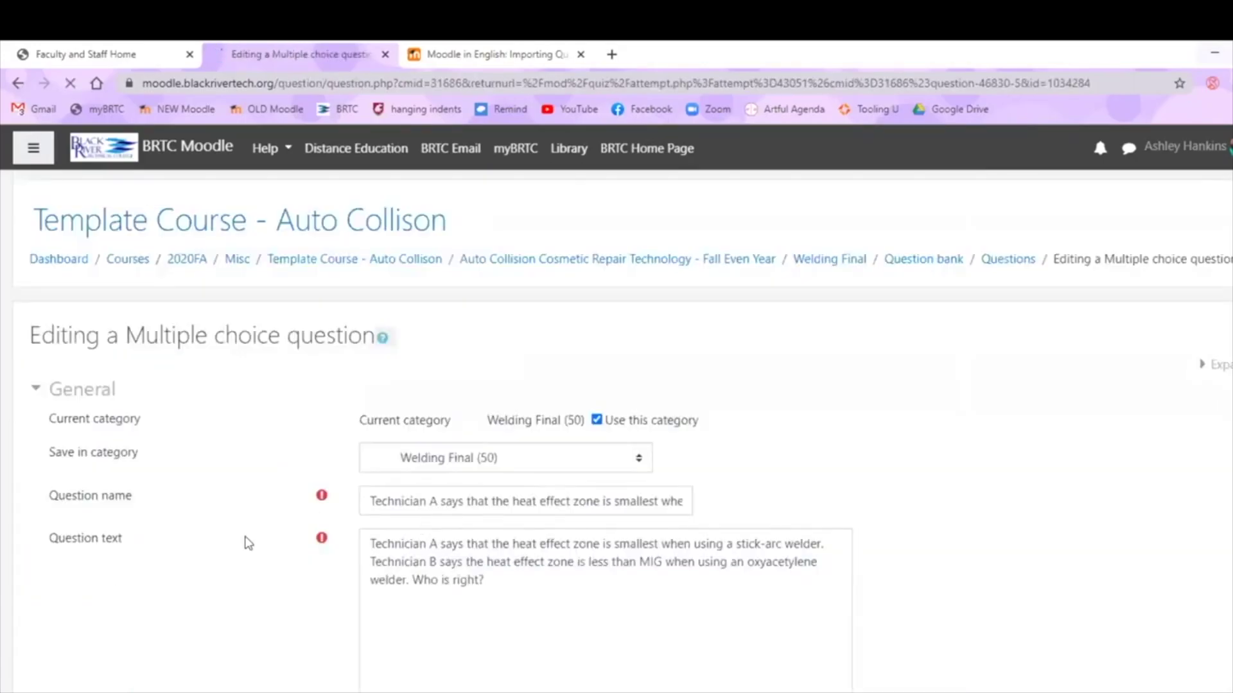
scroll(247, 542, down, 10)
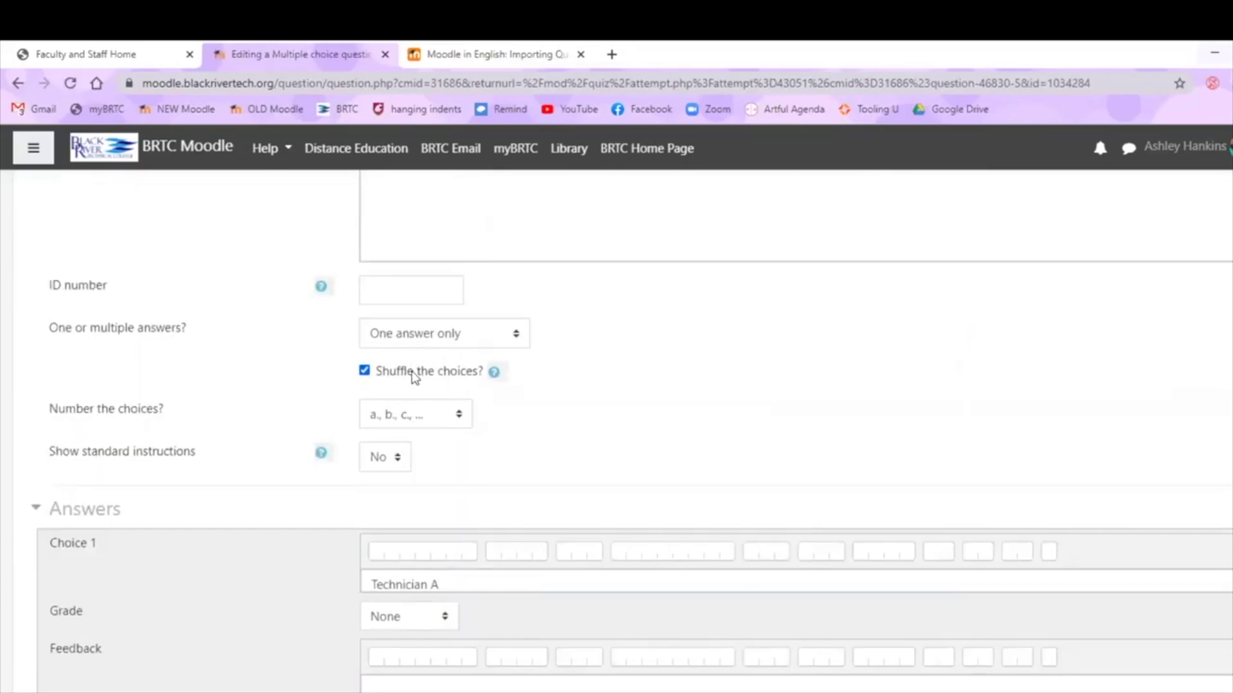
click(411, 372)
click(476, 375)
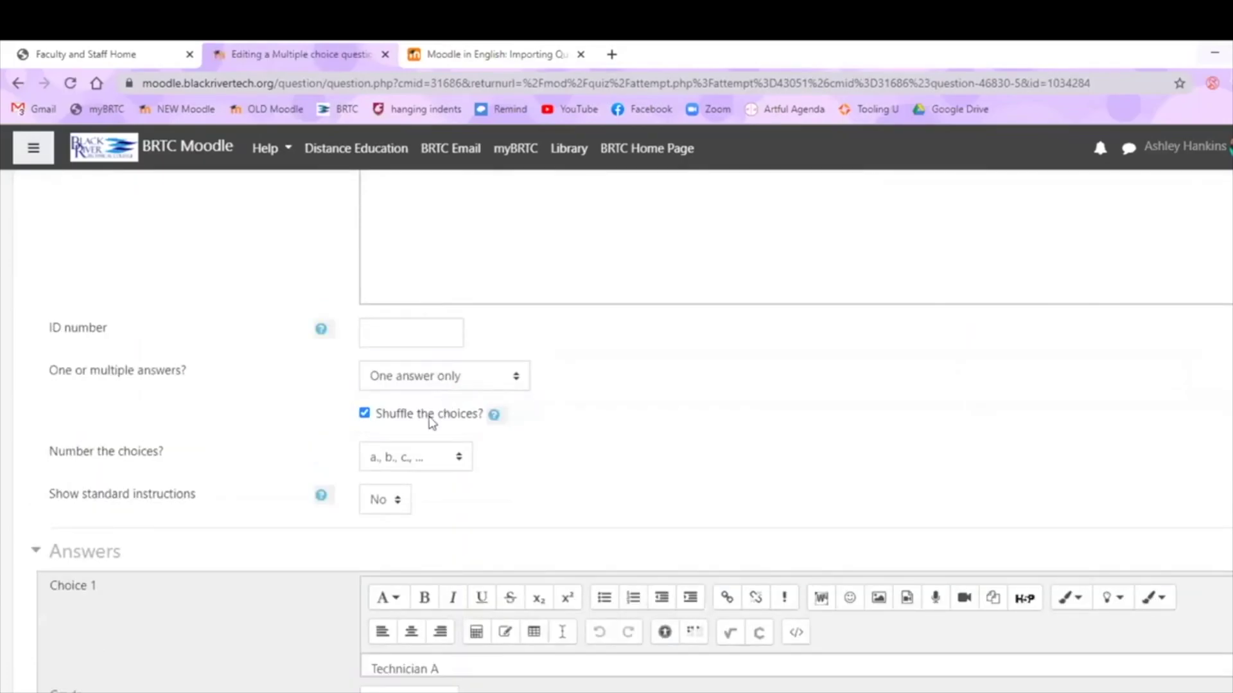
scroll(302, 443, down, 18)
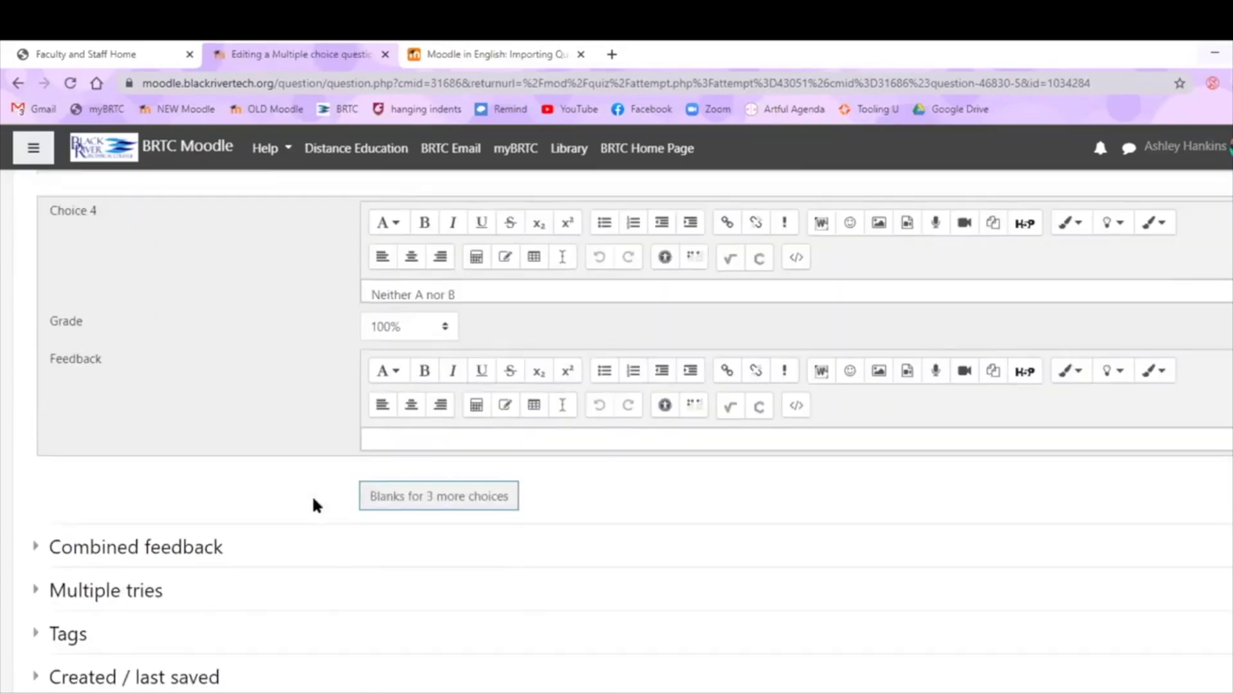
scroll(315, 514, down, 4)
click(411, 538)
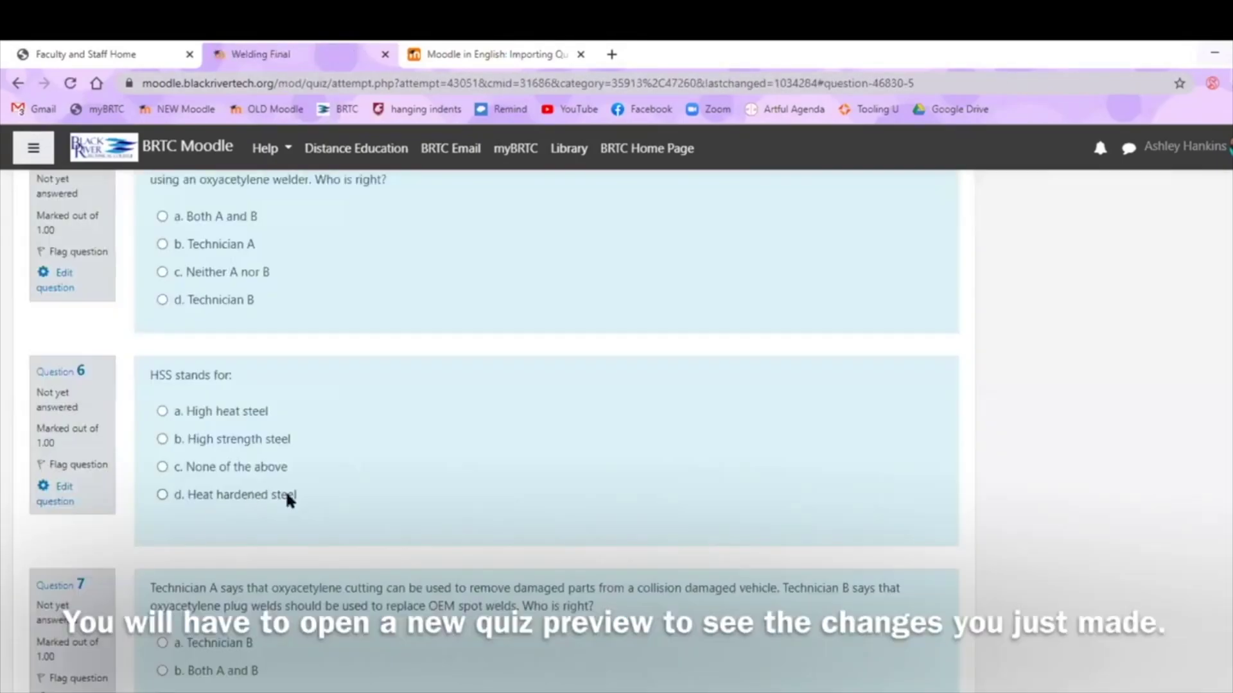
Review the remaining preview questions through question 50 and go back to the start of the preview.
click(57, 502)
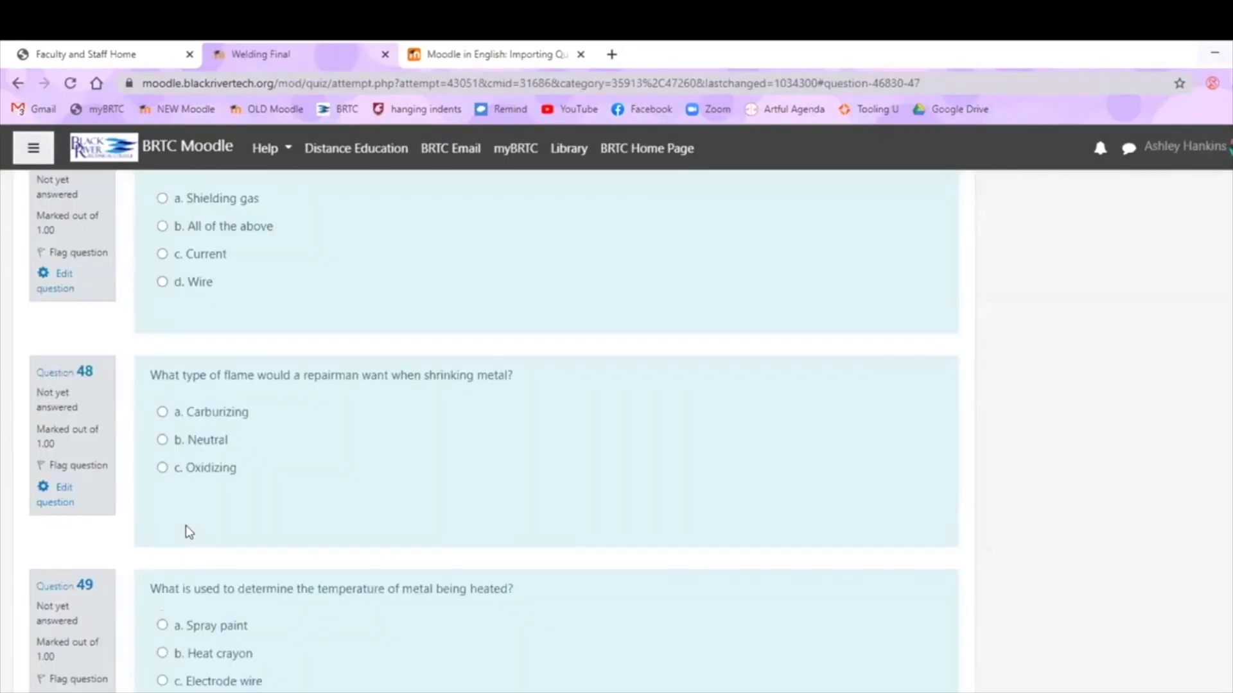
scroll(187, 527, down, 5)
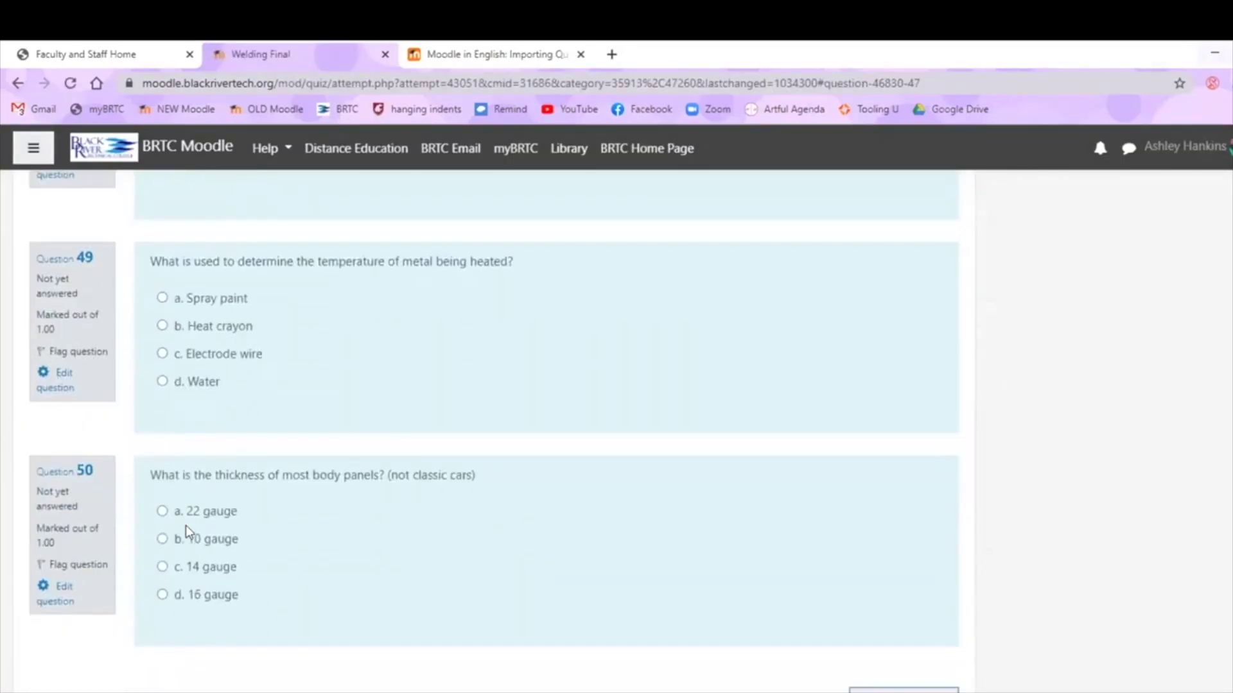
scroll(186, 527, down, 3)
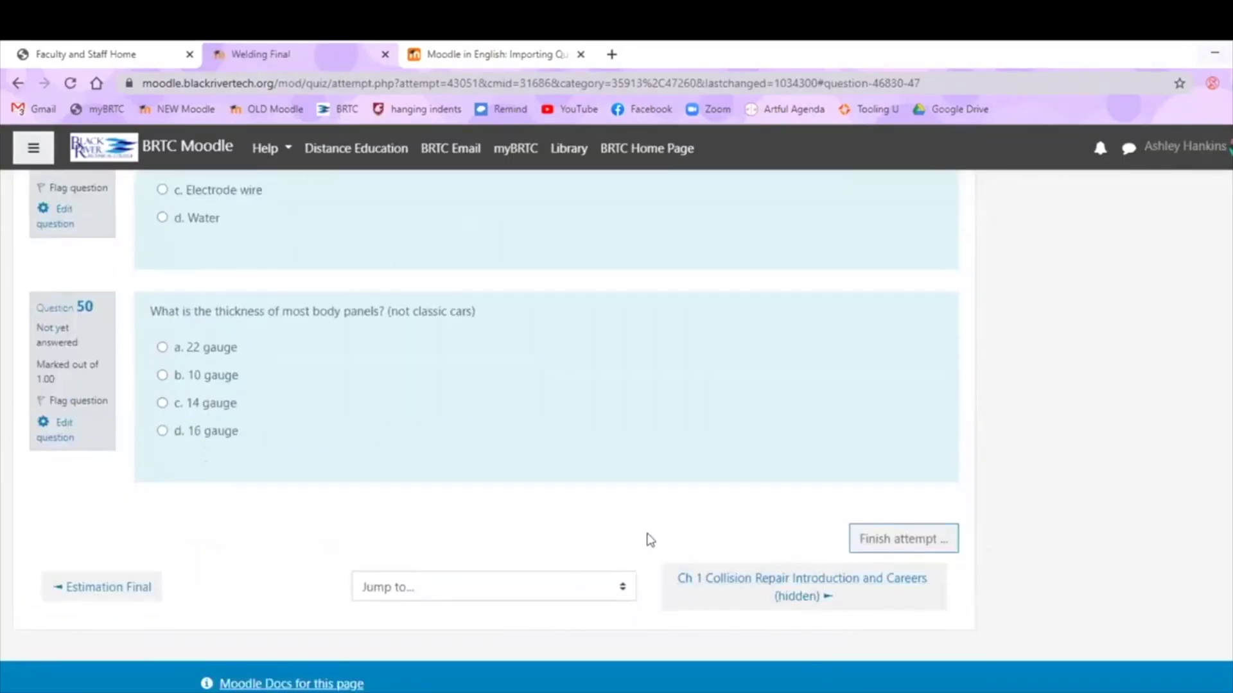
scroll(650, 540, up, 20)
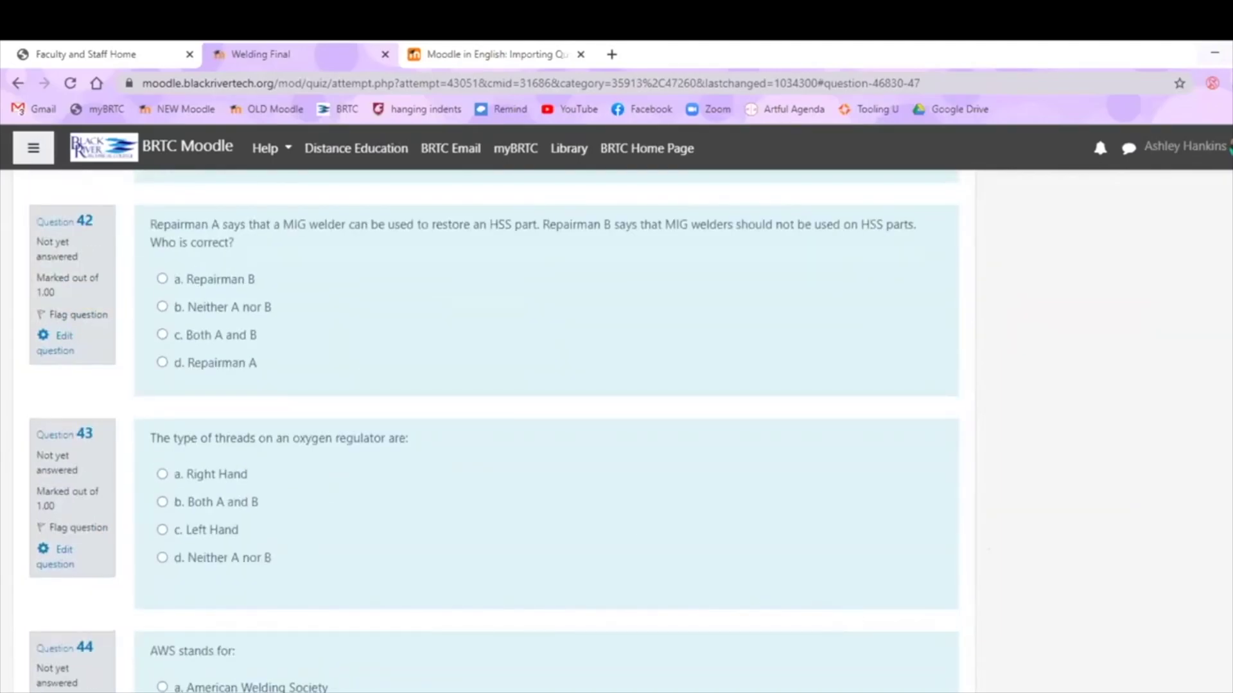
key(Home)
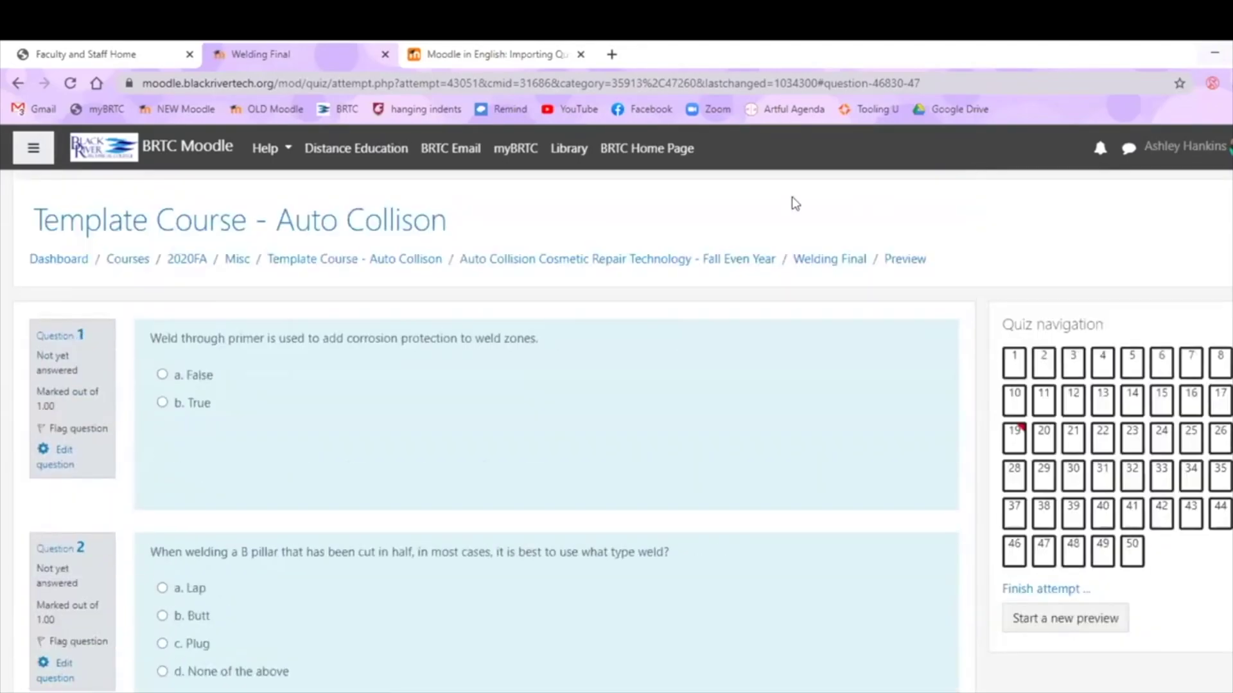
Return to the Welding Final quiz page and open the quiz for editing.
click(831, 260)
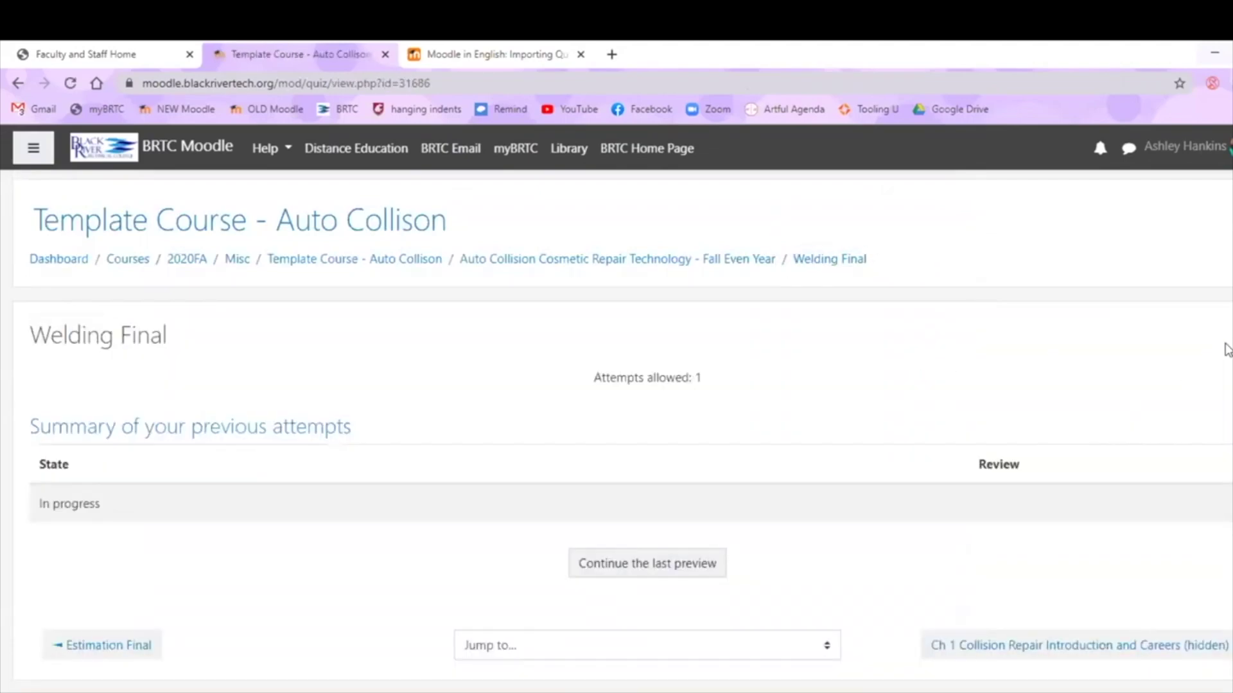
click(1231, 323)
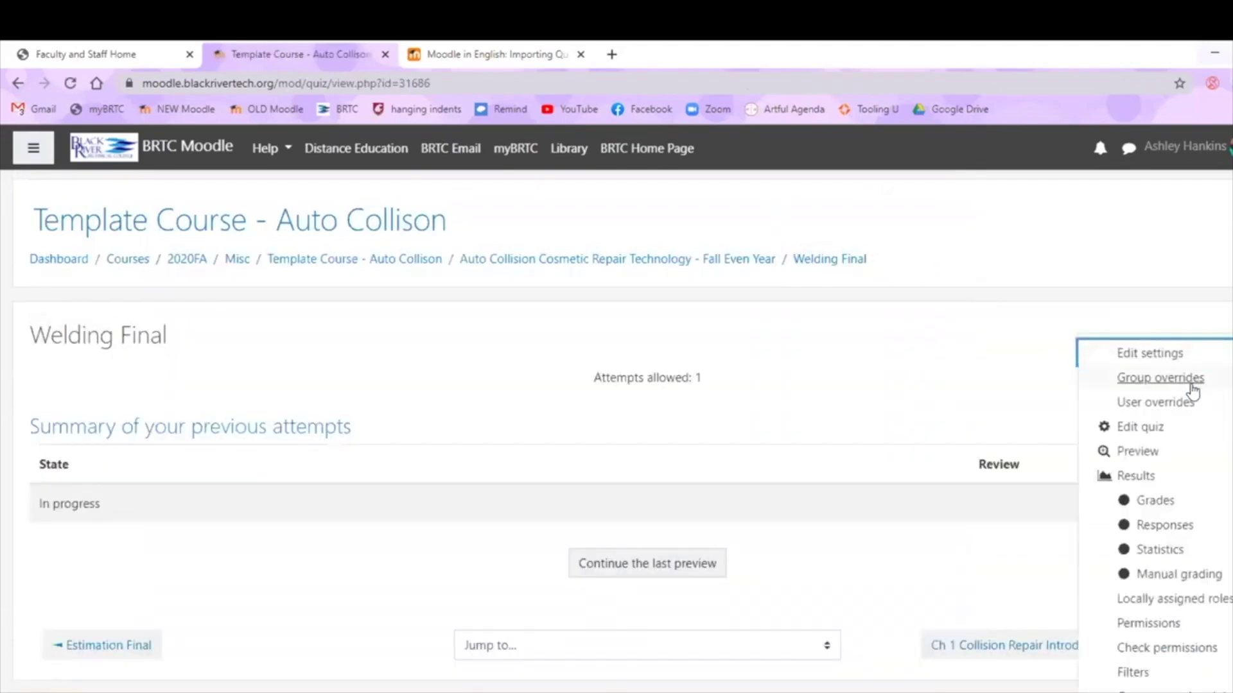
click(1160, 429)
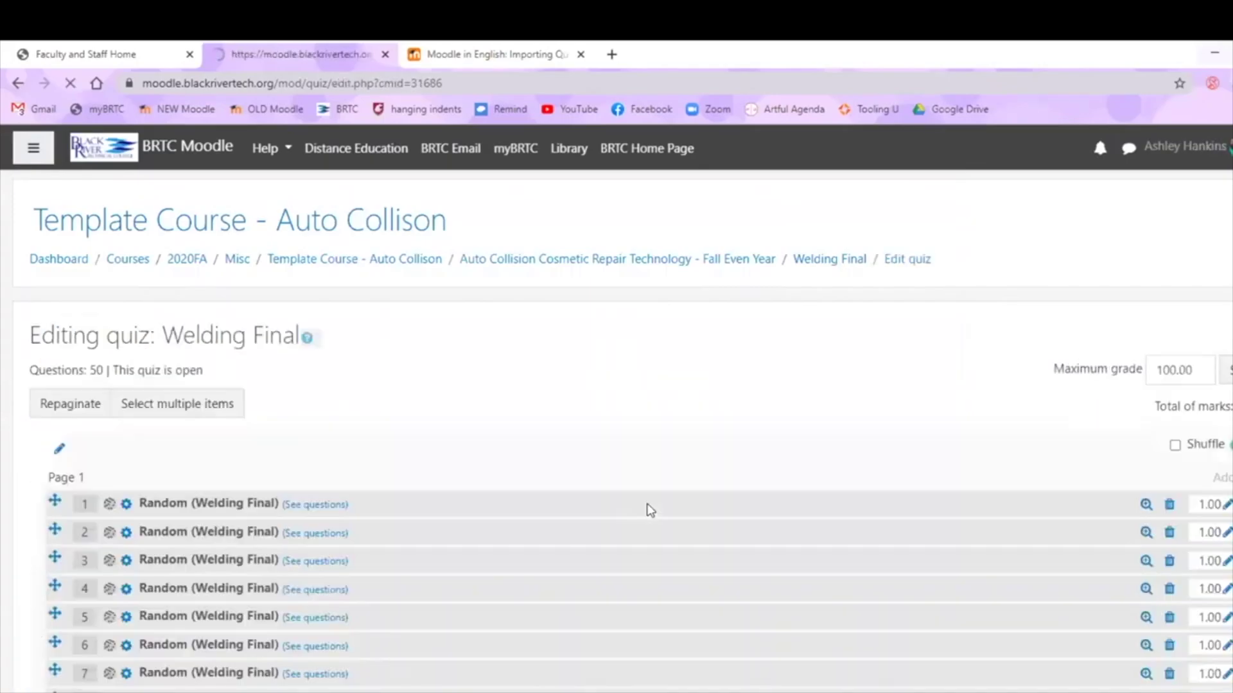
List the question bank's Welding Final category for adding questions at the end of the quiz.
scroll(649, 510, down, 5)
scroll(650, 510, down, 18)
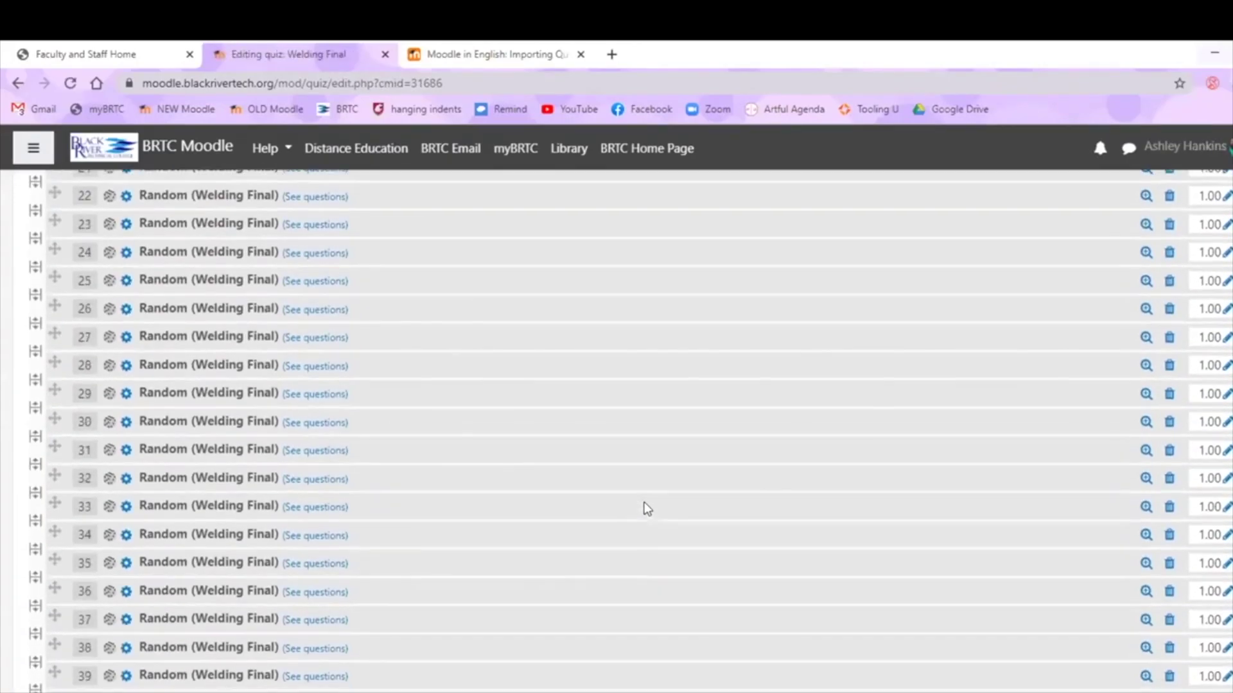
scroll(648, 509, down, 1)
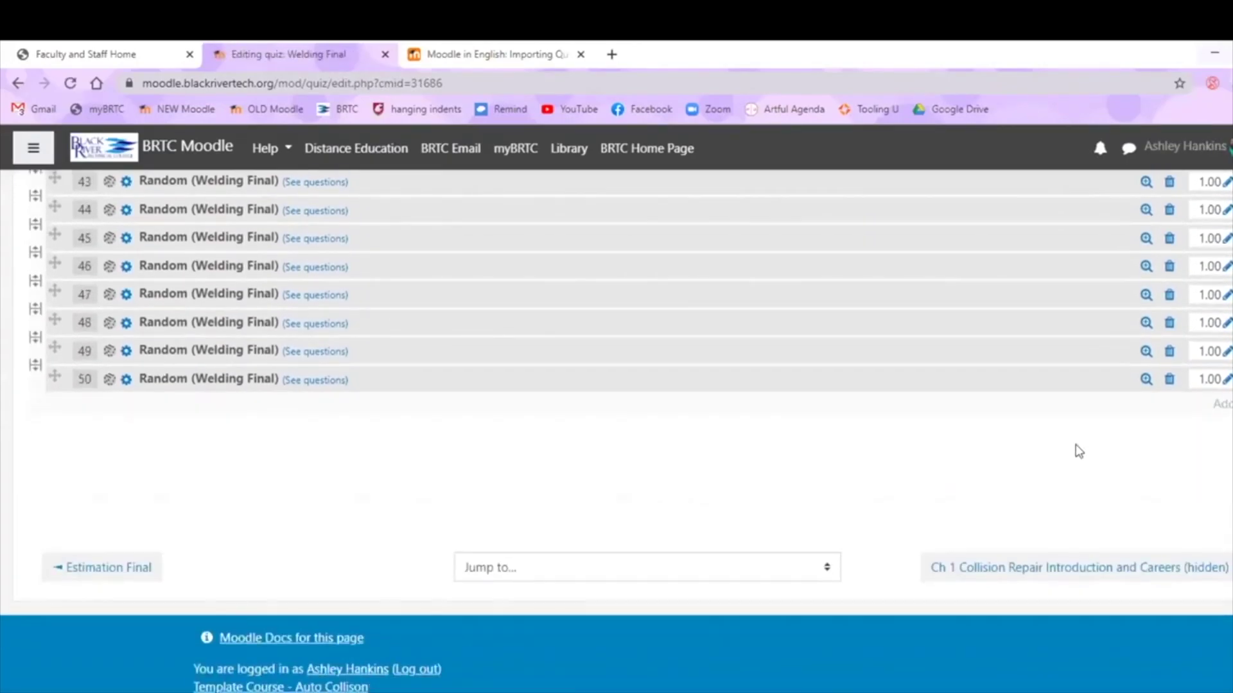
click(1219, 405)
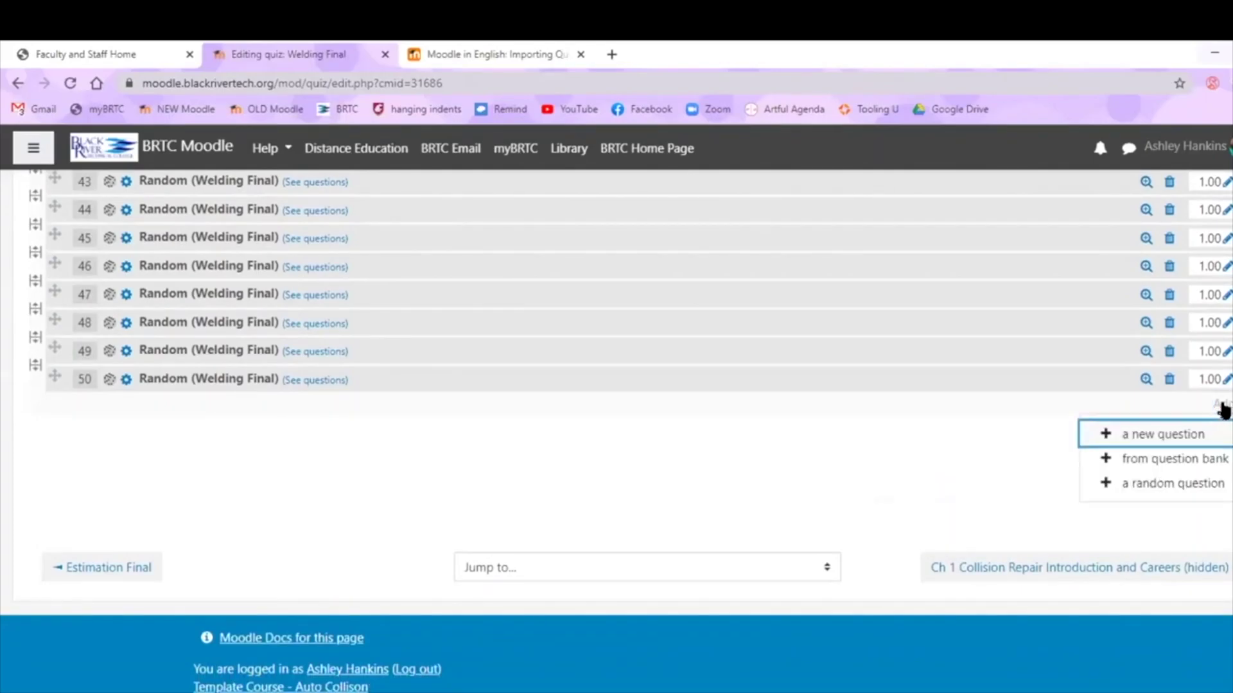
click(1192, 458)
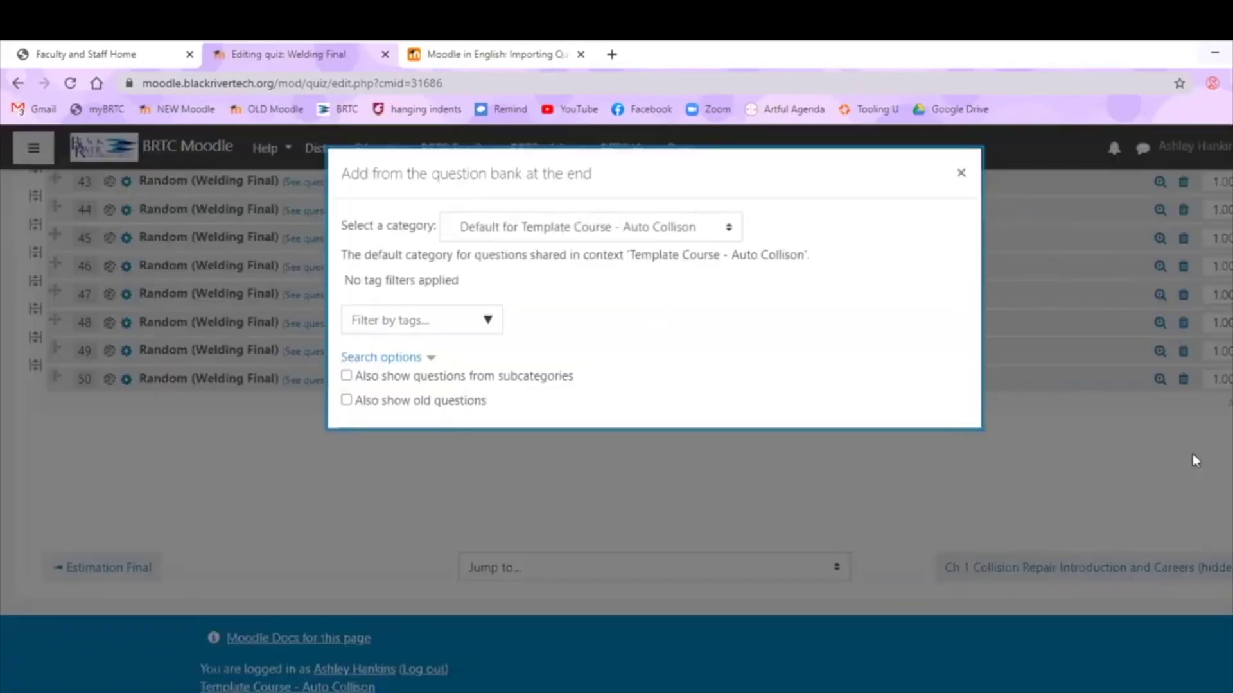
click(677, 241)
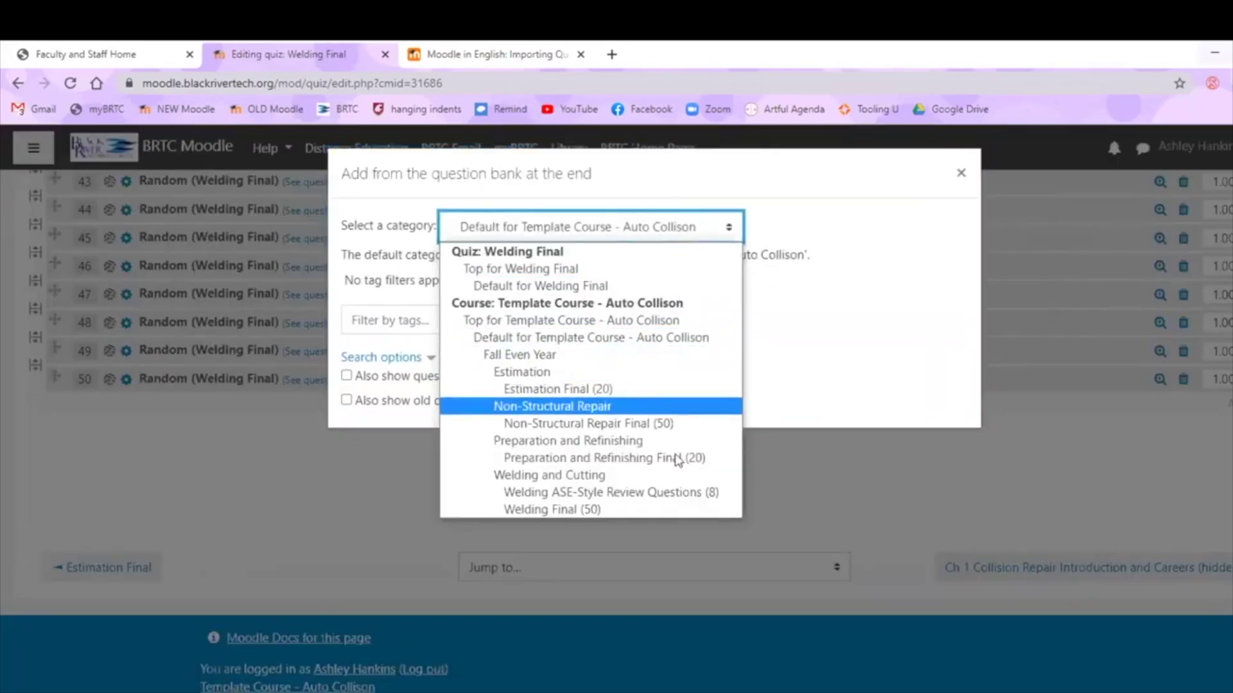
click(672, 506)
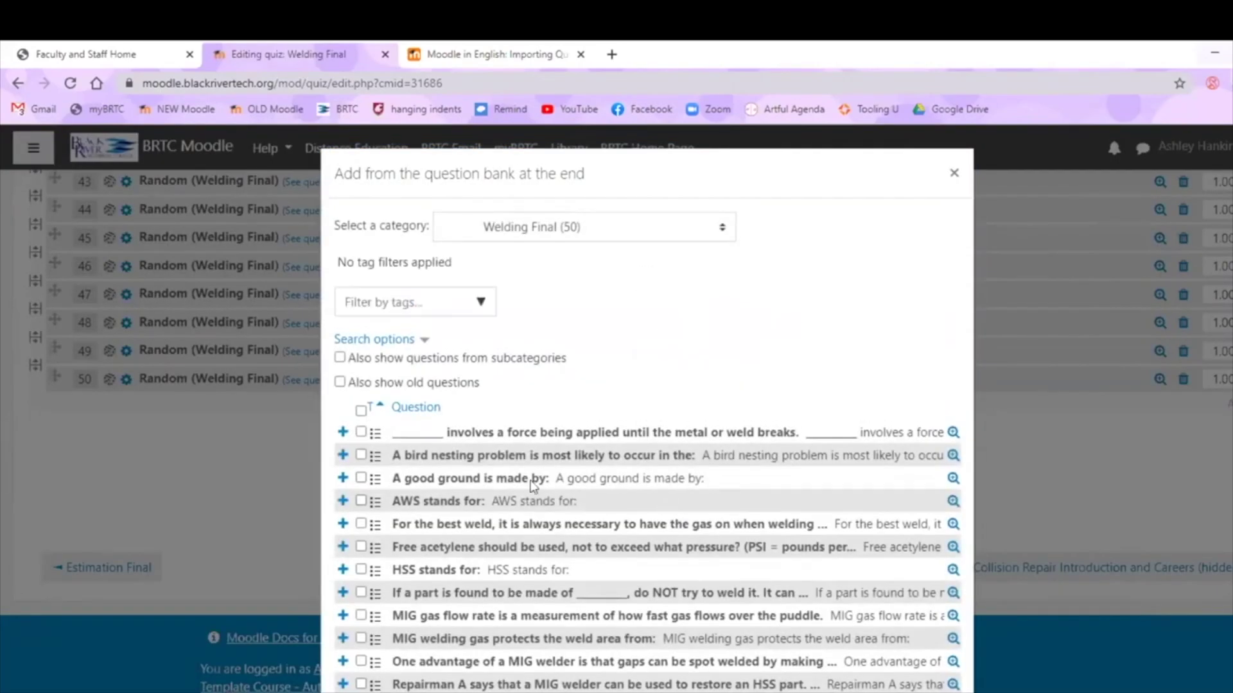
Add the questions on the most difficult welding position and the proper MIG welding gas mixture to the quiz.
scroll(530, 486, down, 8)
scroll(530, 486, down, 4)
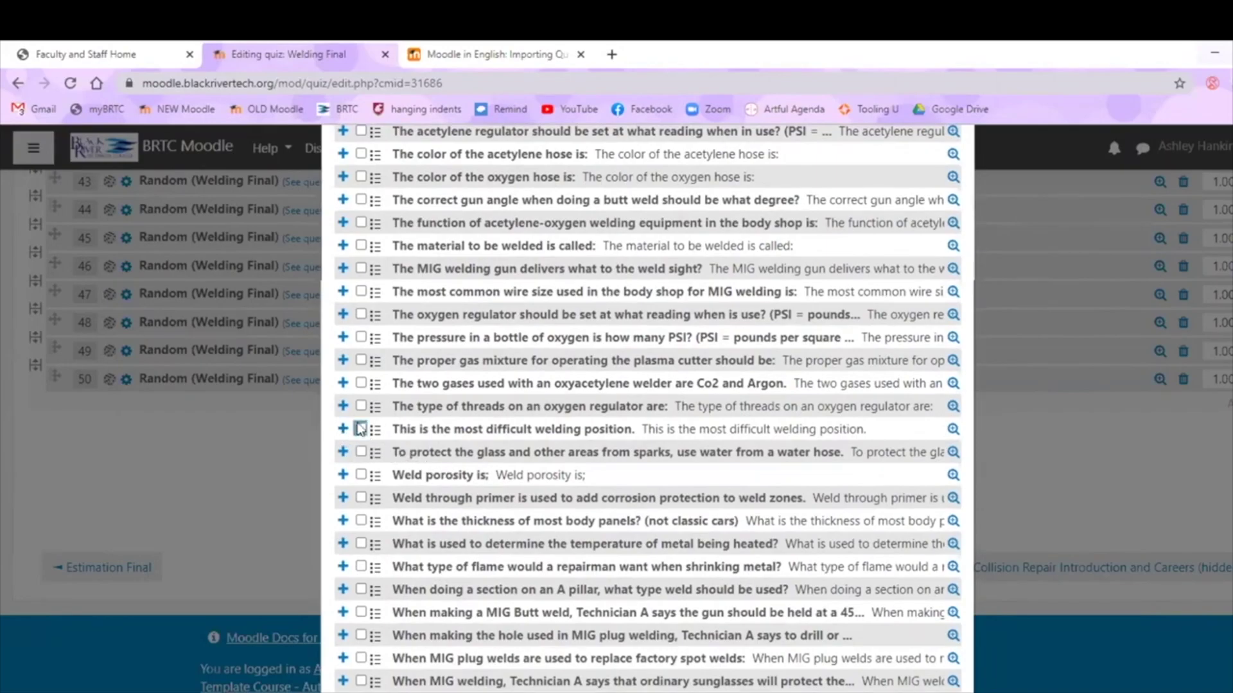
scroll(413, 437, down, 3)
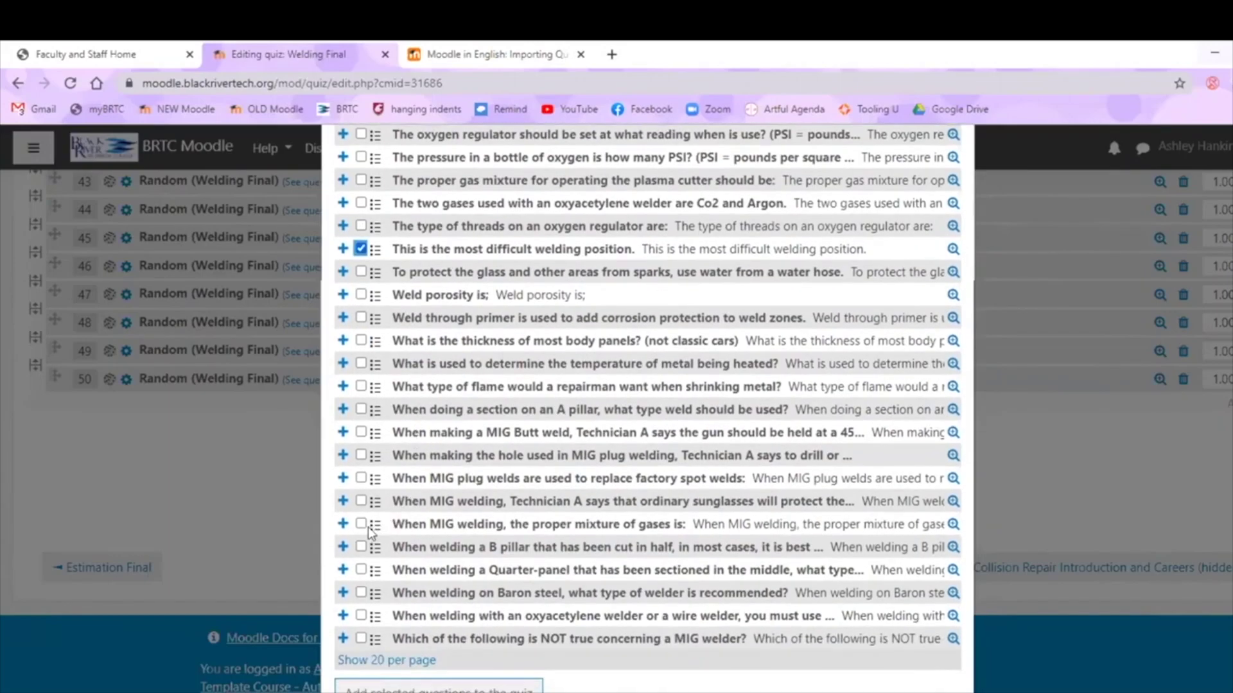
click(360, 524)
click(359, 687)
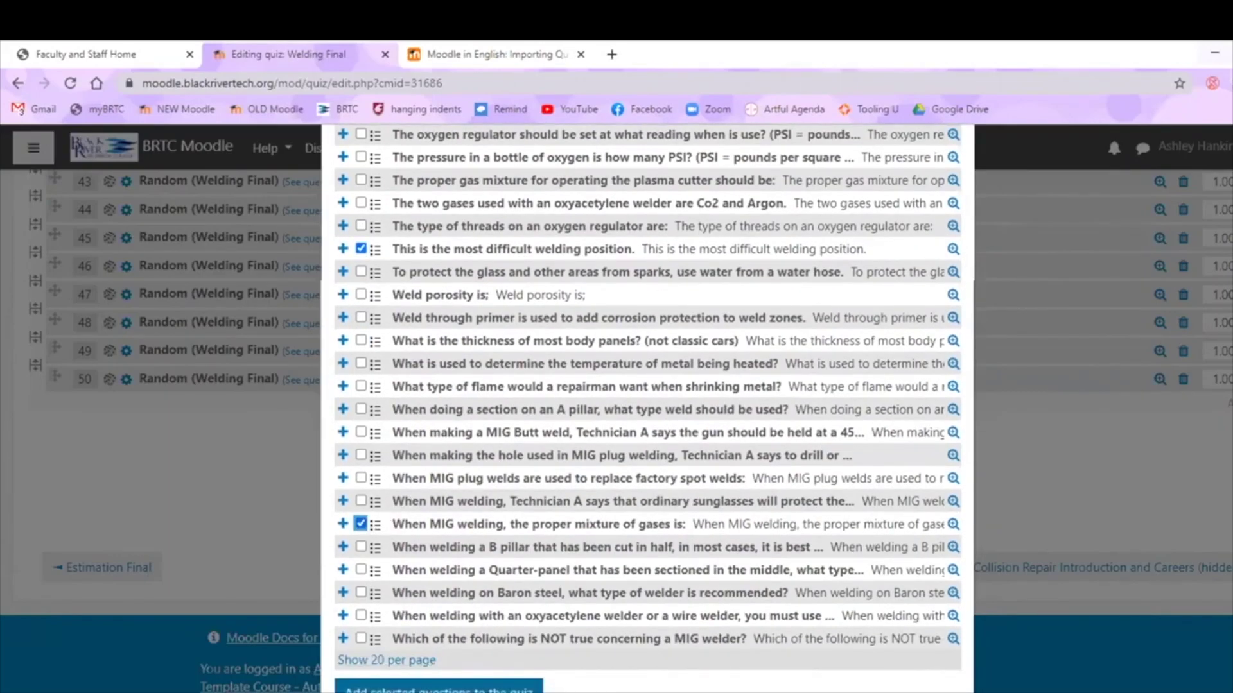
Remove the two individually added multiple choice questions, 51 and 52, from the end of the quiz.
scroll(605, 507, down, 10)
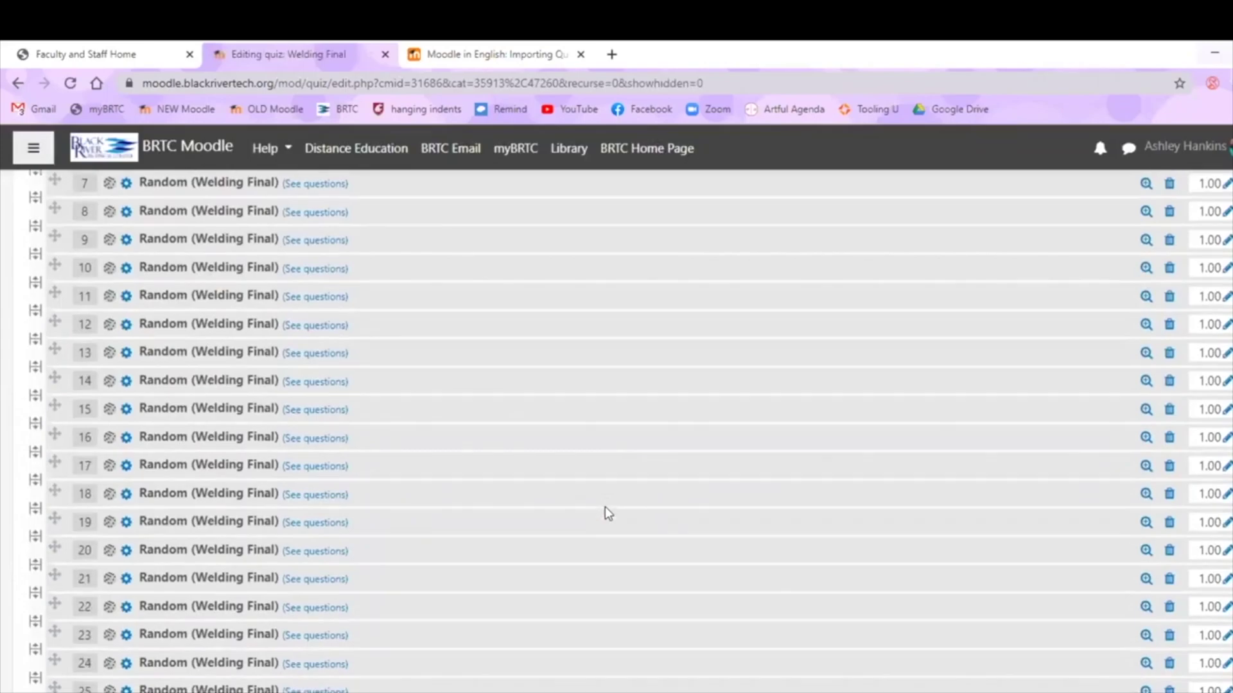
scroll(605, 507, down, 8)
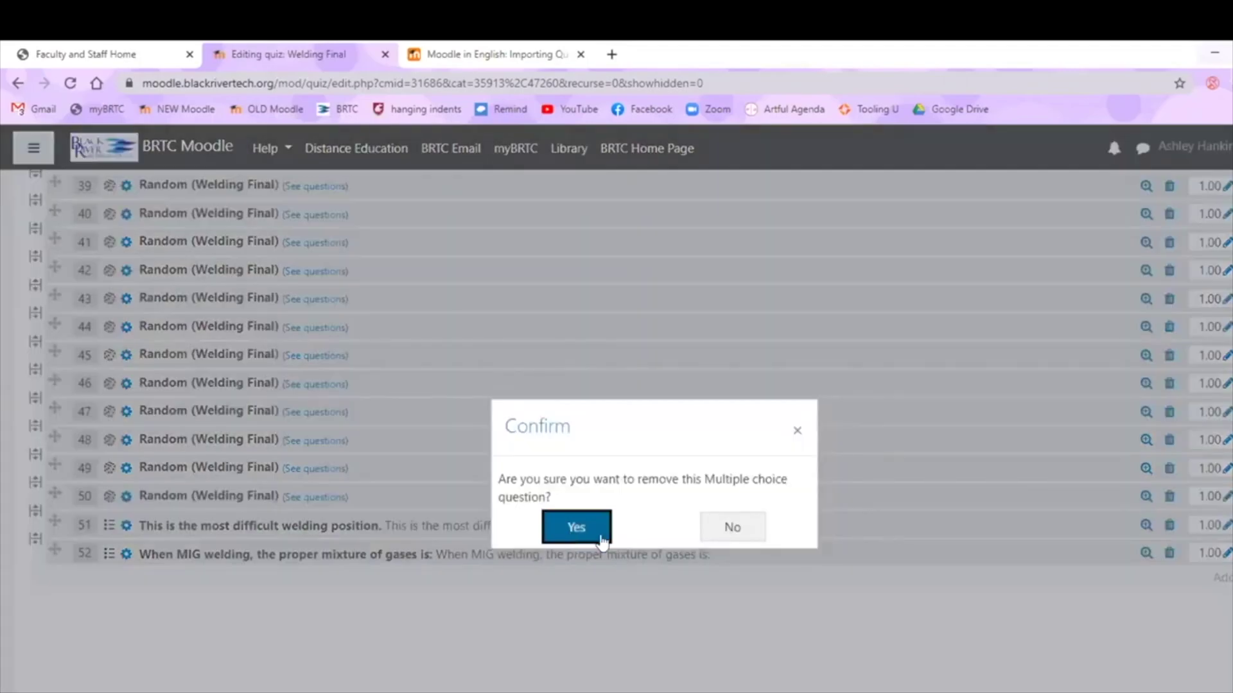
click(594, 530)
click(1169, 526)
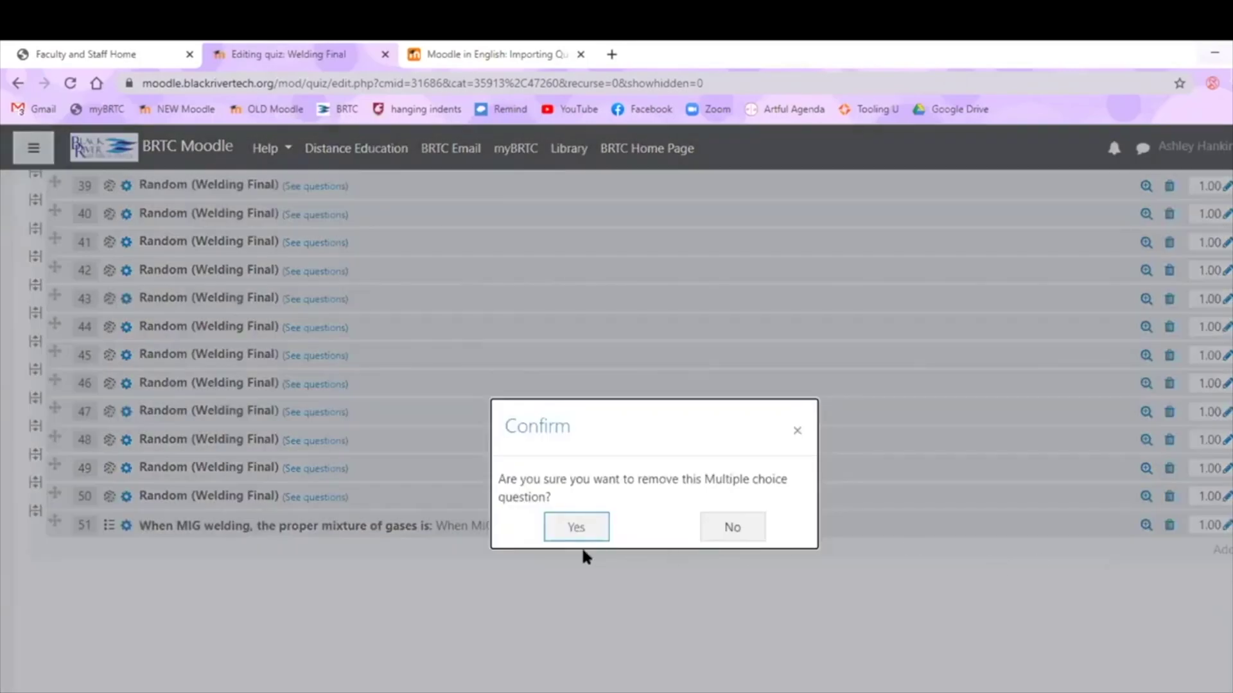
click(576, 527)
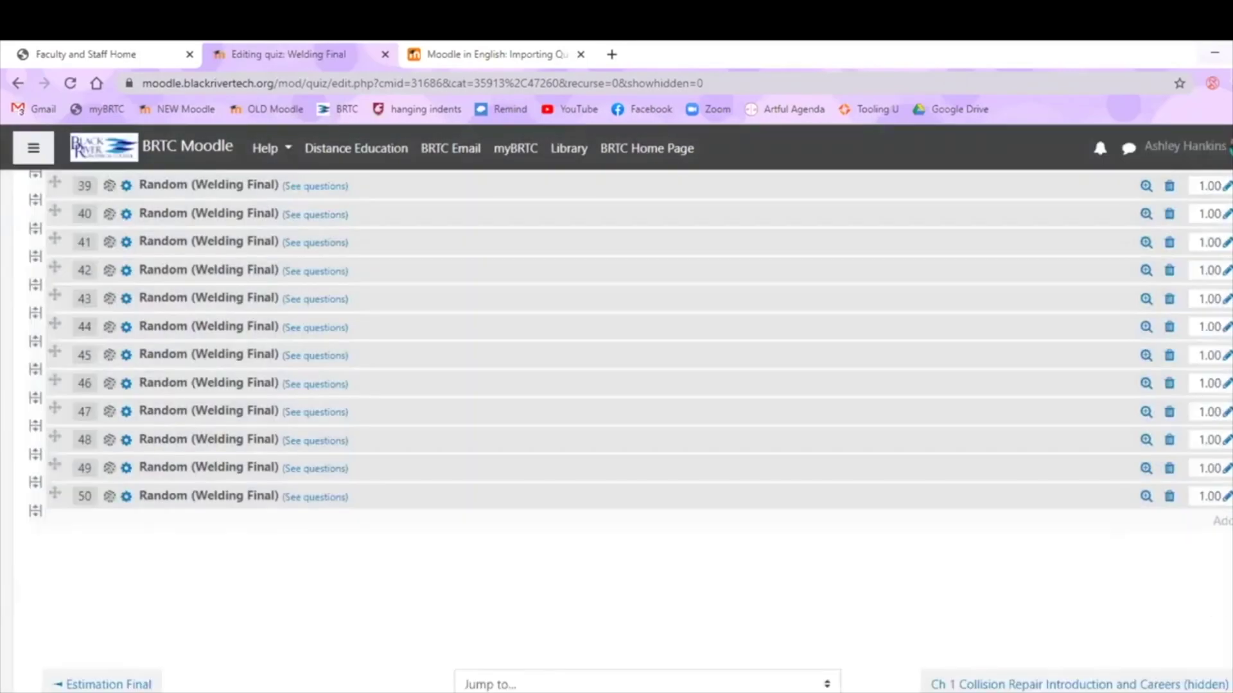
Return to the Template Course - Auto Collison page and find the Welding Final quiz in the Fall Even Year section.
scroll(337, 276, up, 20)
click(359, 259)
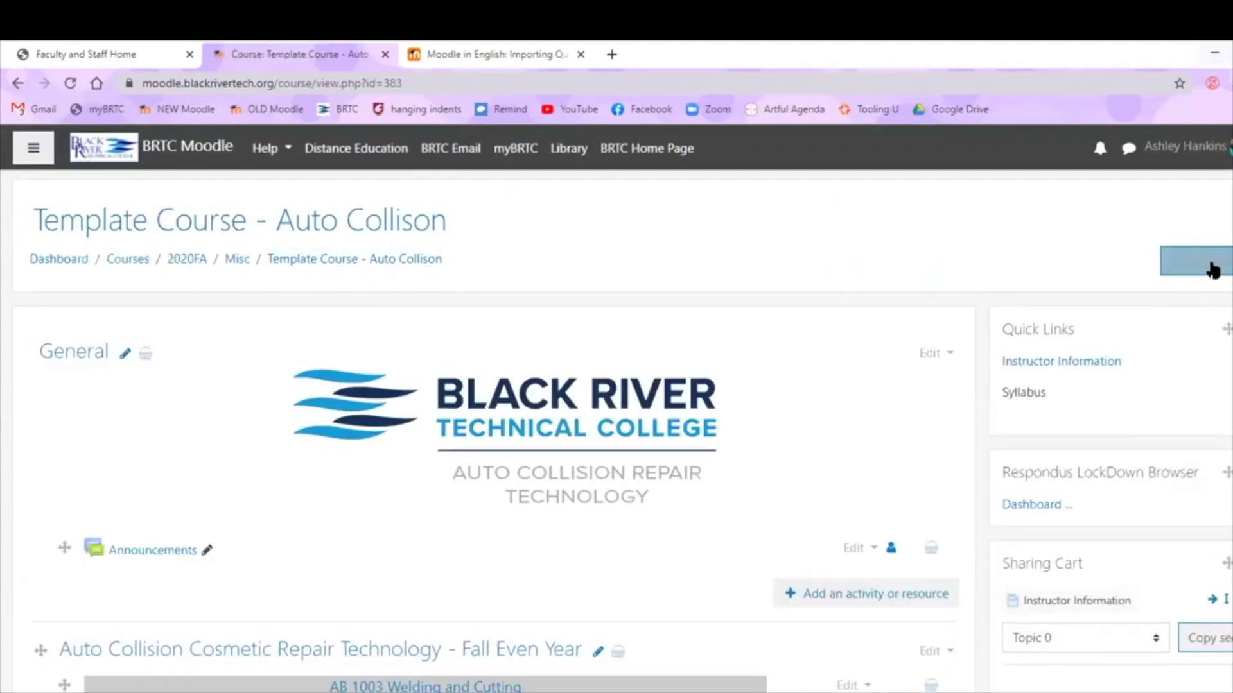
scroll(647, 561, down, 6)
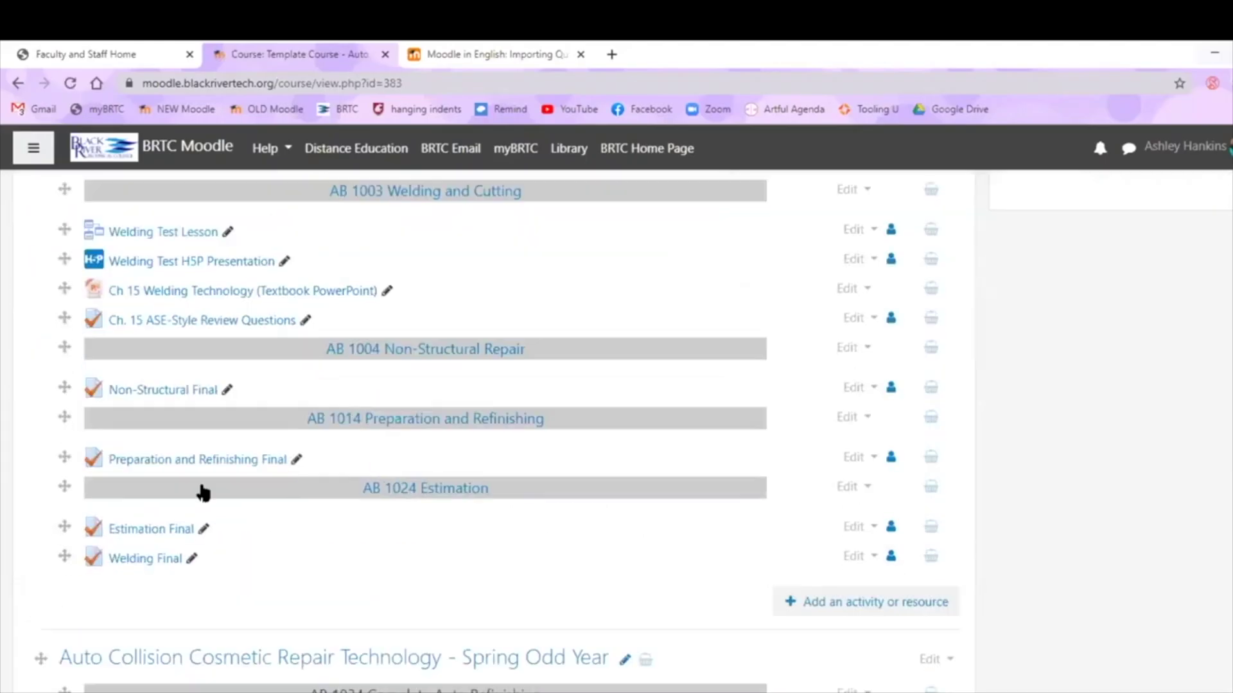